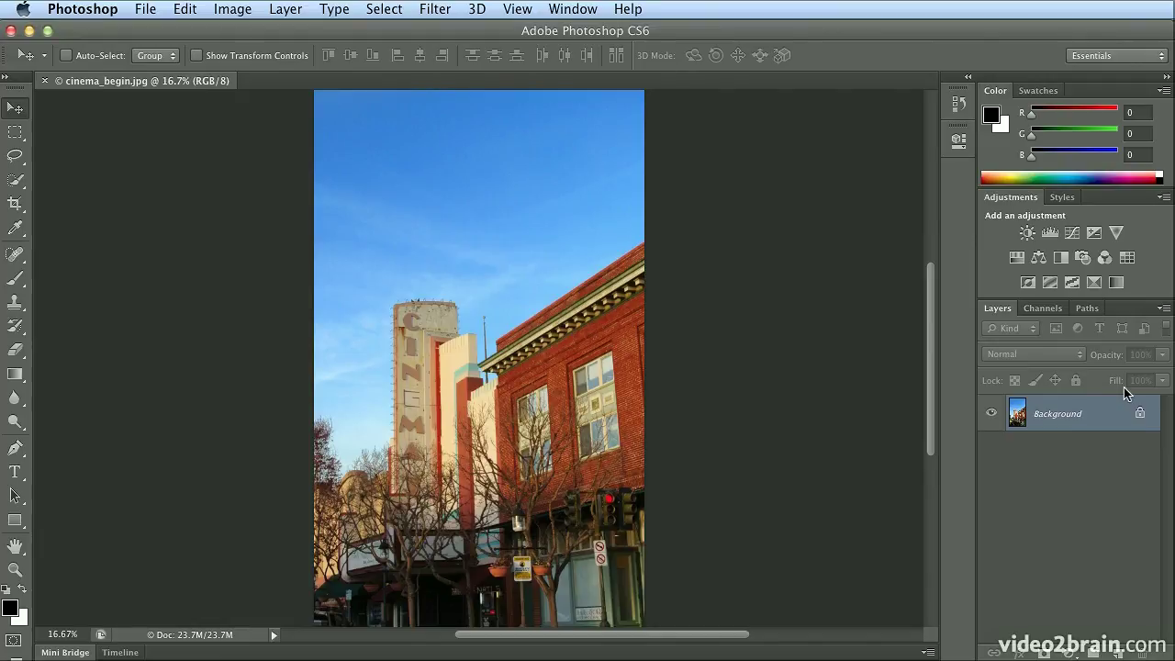
Step: Duplicate the Background layer and name the copy "art history"
drag(1038, 424, 1119, 647)
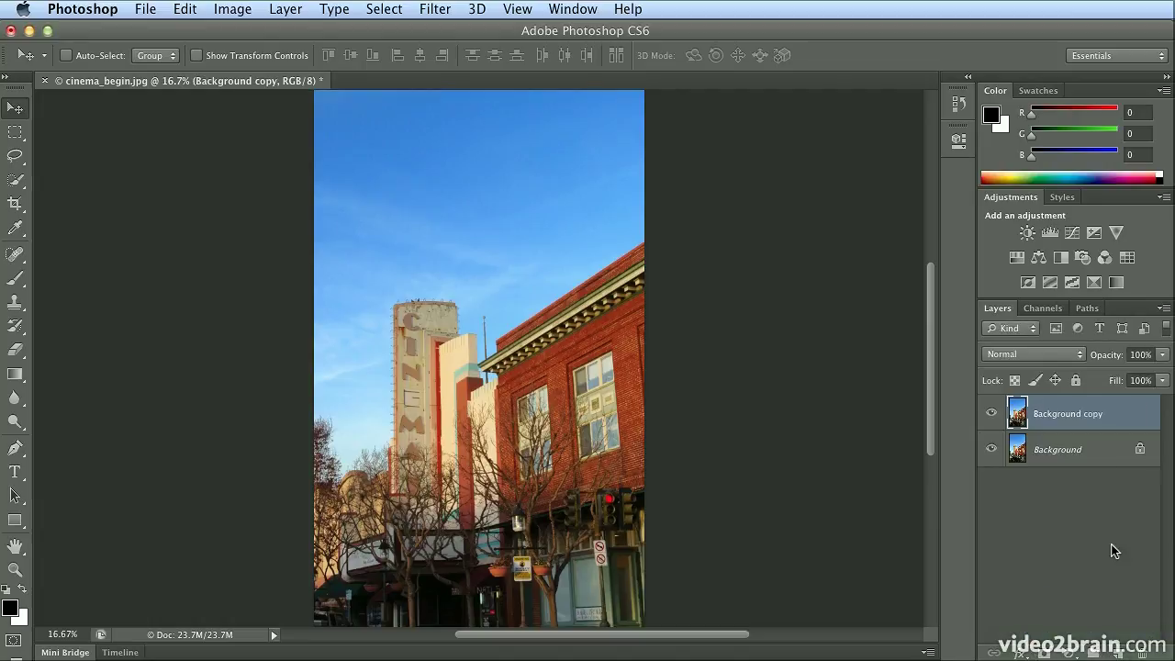
double_click(1086, 418)
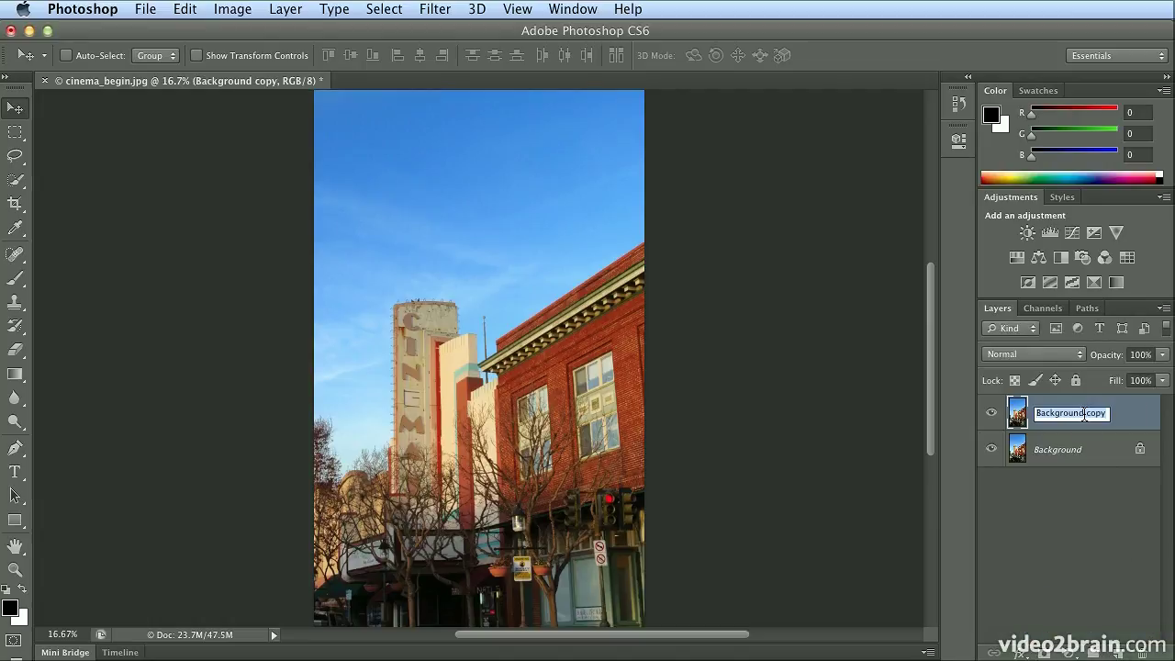
text(art history)
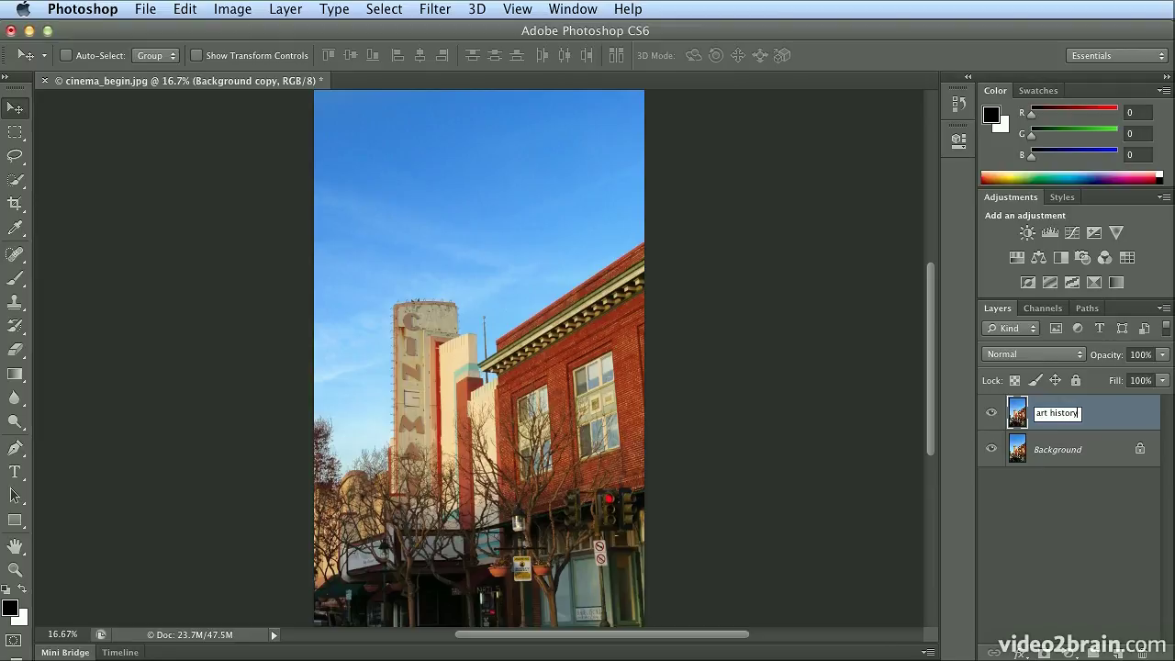
key(Return)
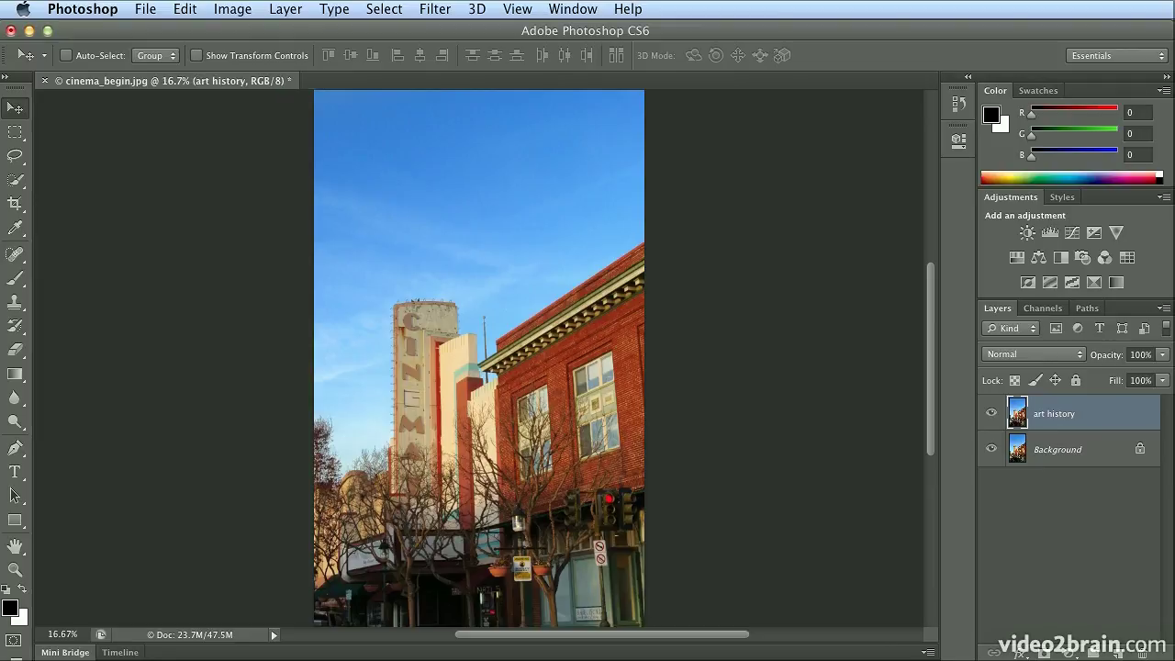
Step: Paint along the brick building's roofline and cornice with the Art History Brush at size 100, using the Tight Short style
click(15, 327)
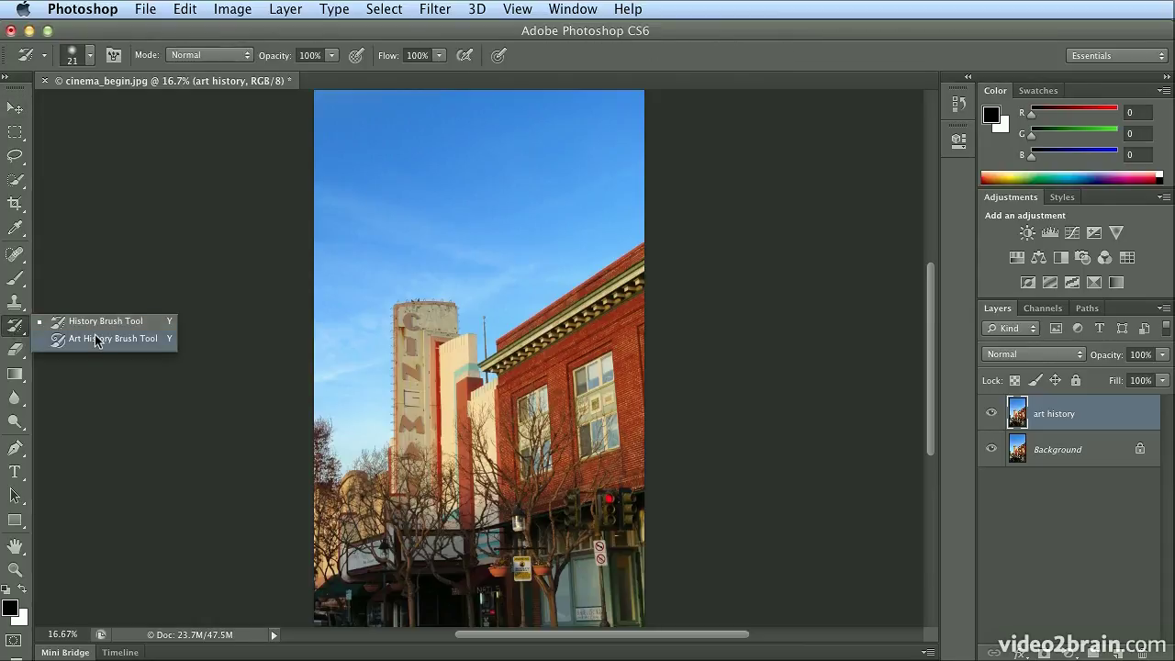
click(96, 338)
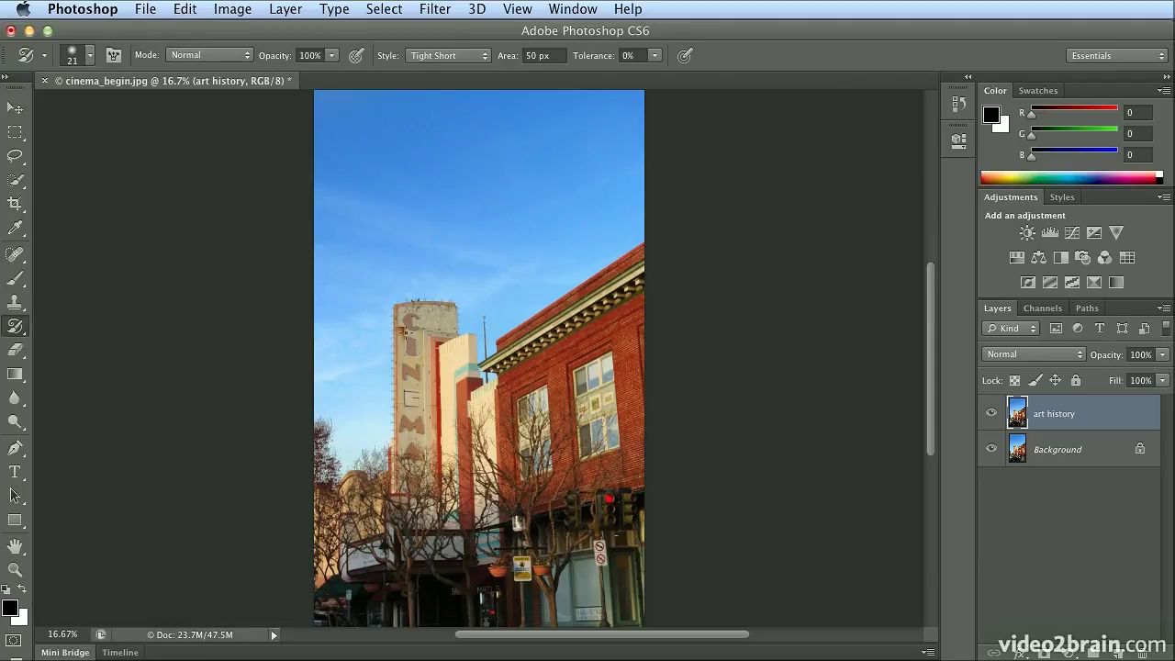
key(super+plus)
key(super+plus)
key(super+plus)
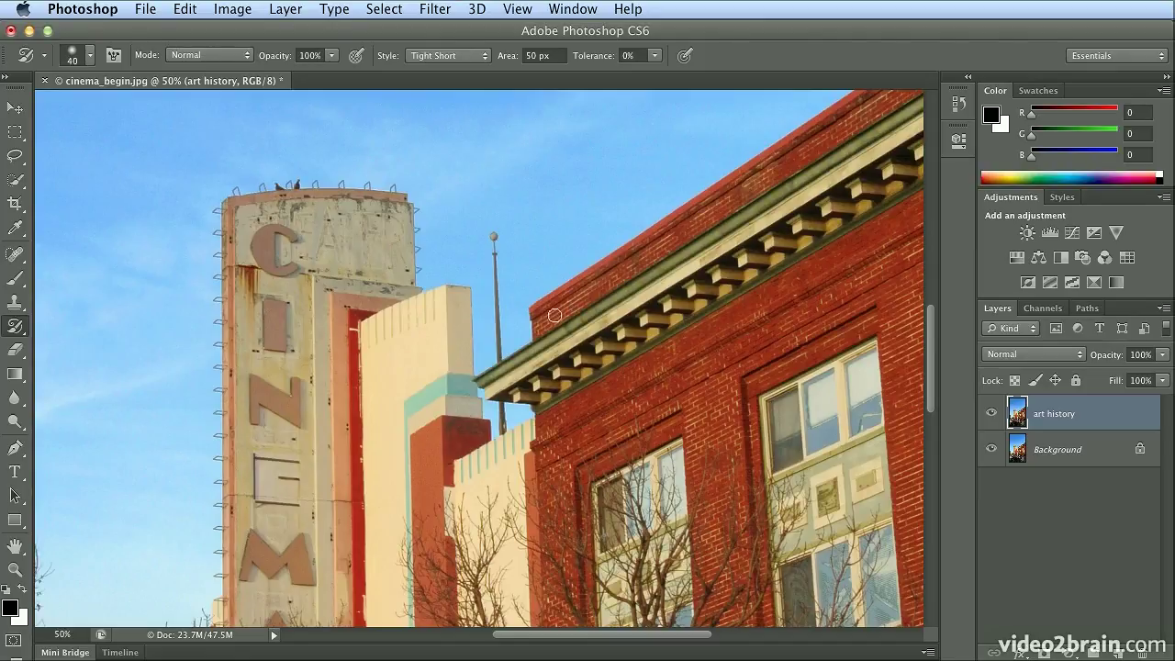
key(bracketright)
key(bracketright)
key(bracketright)
key(bracketright)
key(bracketright)
mouse_move(555, 316)
mouse_down()
mouse_move(694, 246)
mouse_move(659, 251)
mouse_move(651, 271)
mouse_move(477, 355)
mouse_move(491, 380)
mouse_move(593, 351)
mouse_move(734, 268)
mouse_move(648, 309)
mouse_move(451, 353)
mouse_up()
key(space)
mouse_move(441, 281)
mouse_down()
mouse_move(489, 267)
mouse_move(489, 257)
mouse_move(673, 136)
mouse_move(662, 233)
mouse_move(567, 270)
mouse_move(392, 379)
mouse_move(344, 393)
mouse_move(354, 409)
mouse_move(284, 438)
mouse_up()
mouse_move(593, 266)
mouse_down()
mouse_move(623, 259)
mouse_move(688, 197)
mouse_up()
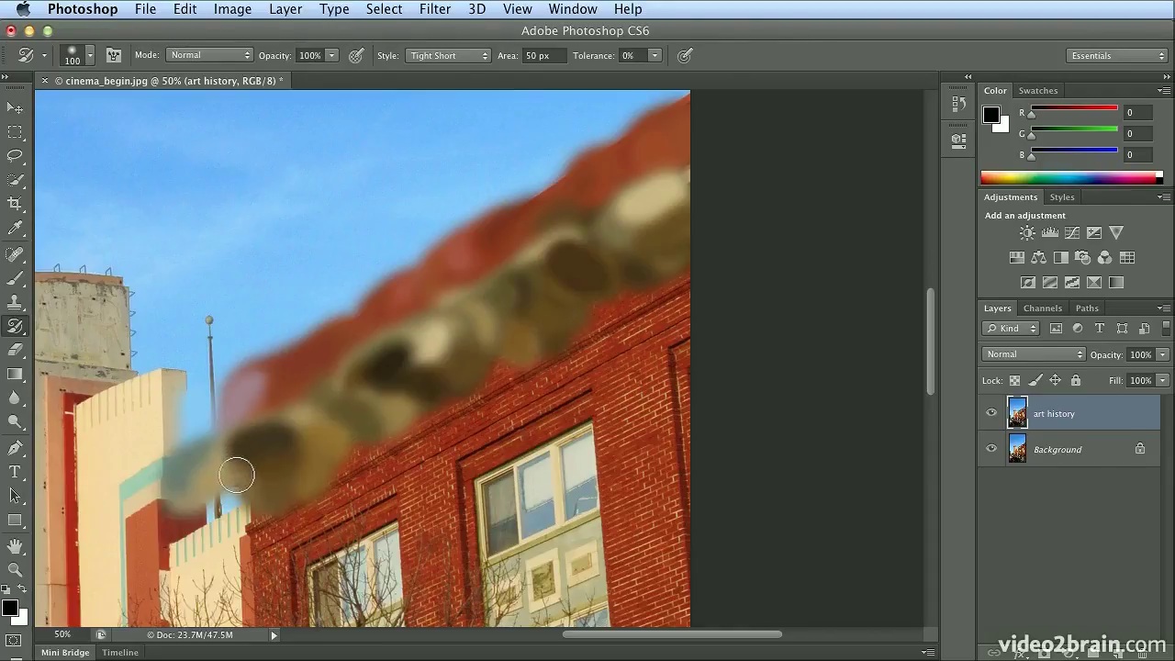
drag(236, 467, 244, 472)
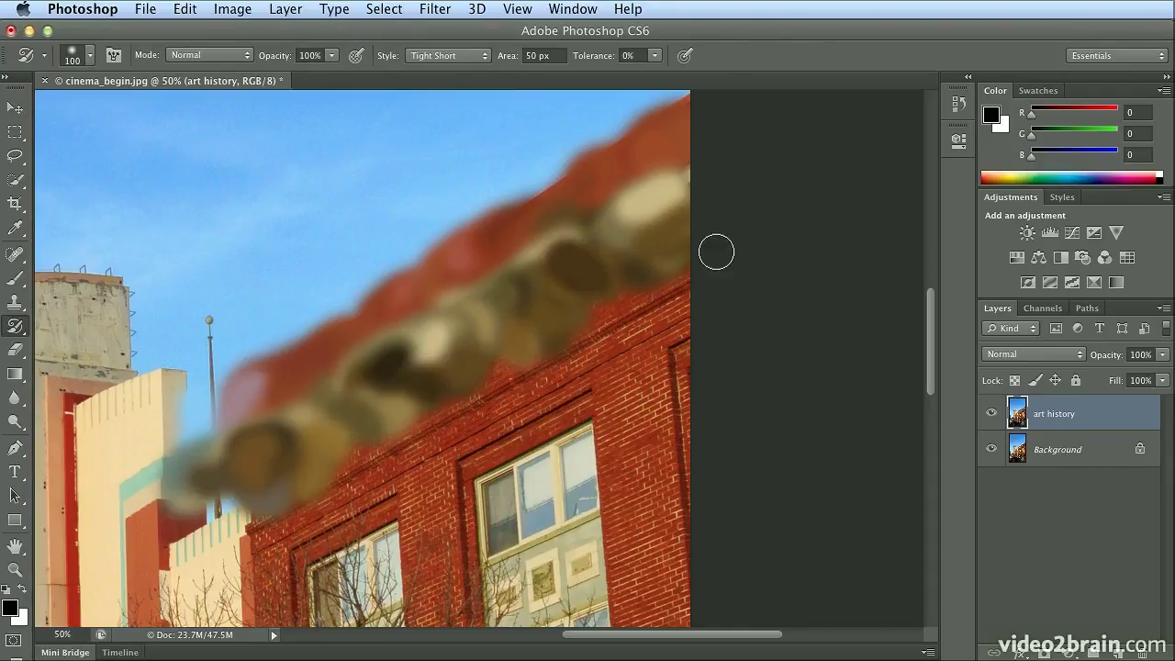
Step: Paint over the red brick walls around the windows with the Art History Brush
mouse_move(364, 466)
mouse_down()
mouse_move(666, 338)
mouse_move(488, 397)
mouse_move(655, 309)
mouse_move(609, 490)
mouse_move(618, 501)
mouse_move(625, 395)
mouse_move(647, 569)
mouse_move(650, 370)
mouse_move(657, 602)
mouse_move(677, 391)
mouse_move(654, 533)
mouse_move(664, 297)
mouse_up()
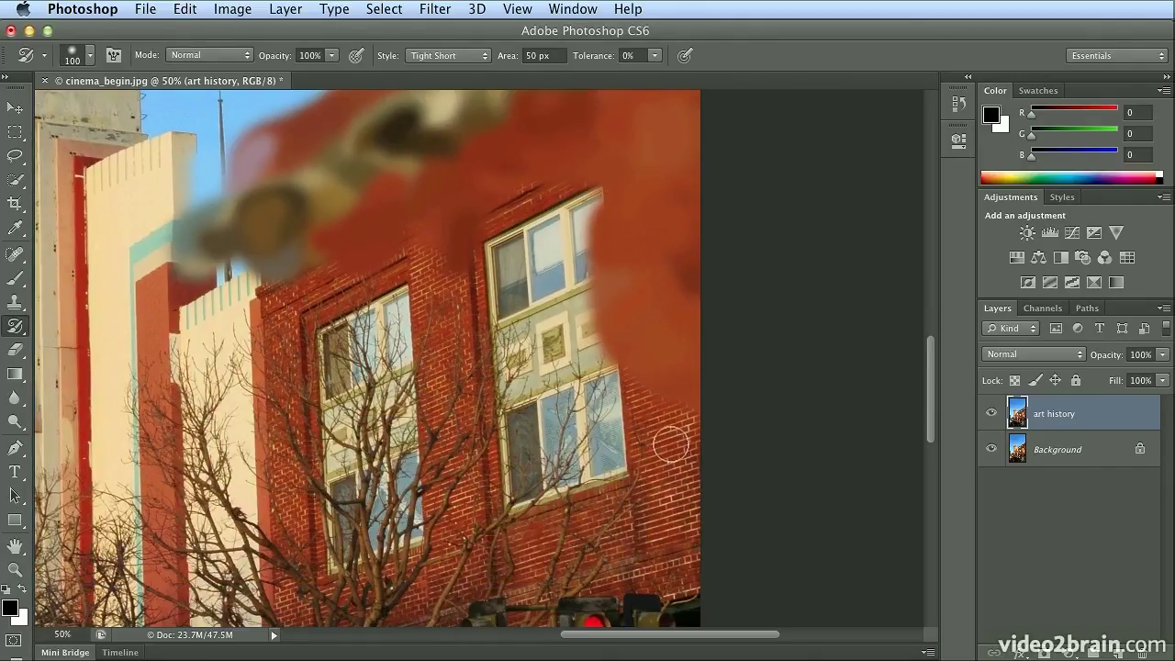
mouse_move(651, 386)
mouse_down()
mouse_move(663, 545)
mouse_move(691, 376)
mouse_move(691, 563)
mouse_move(692, 460)
mouse_move(663, 395)
mouse_move(684, 469)
mouse_move(552, 566)
mouse_move(564, 569)
mouse_move(596, 539)
mouse_move(546, 539)
mouse_move(505, 566)
mouse_move(431, 586)
mouse_move(458, 474)
mouse_move(443, 219)
mouse_move(457, 504)
mouse_move(443, 273)
mouse_move(471, 224)
mouse_move(544, 179)
mouse_move(354, 255)
mouse_move(283, 437)
mouse_move(289, 472)
mouse_move(276, 324)
mouse_move(298, 362)
mouse_move(295, 598)
mouse_move(370, 589)
mouse_move(302, 603)
mouse_up()
key(super+minus)
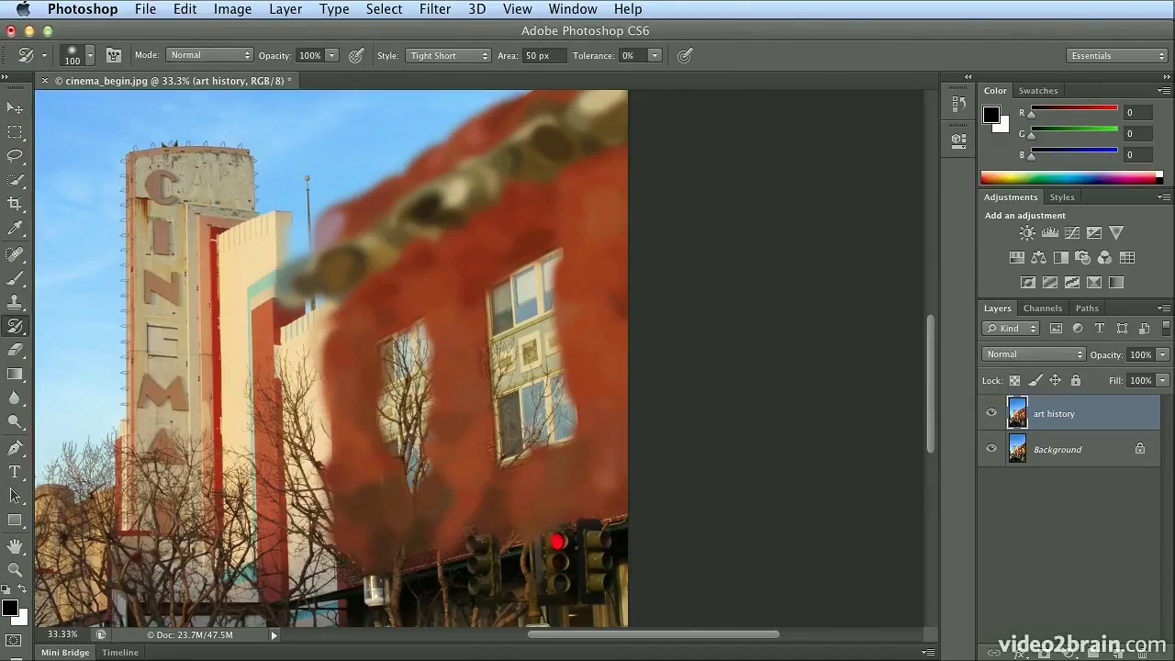
Step: Reduce the brush size and paint over the brick building's window with Art History strokes
key(bracketleft)
key(bracketleft)
mouse_move(385, 369)
mouse_down()
mouse_move(419, 364)
mouse_move(415, 341)
mouse_move(403, 442)
mouse_move(394, 405)
mouse_move(390, 421)
mouse_move(408, 408)
mouse_move(419, 418)
mouse_move(427, 403)
mouse_move(397, 478)
mouse_move(408, 446)
mouse_move(425, 455)
mouse_move(404, 471)
mouse_move(484, 478)
mouse_move(435, 483)
mouse_move(396, 469)
mouse_move(364, 488)
mouse_move(415, 477)
mouse_move(436, 501)
mouse_up()
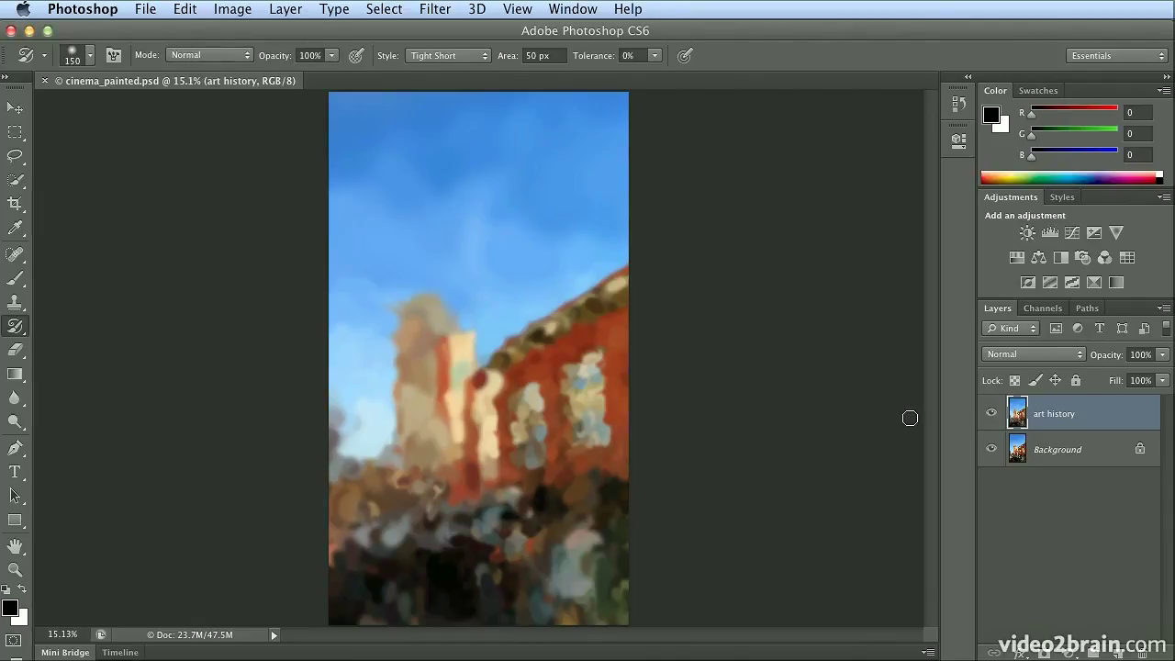
Step: Toggle the art history layer's visibility to compare the painting with the original photo, and leave the layer hidden
click(992, 413)
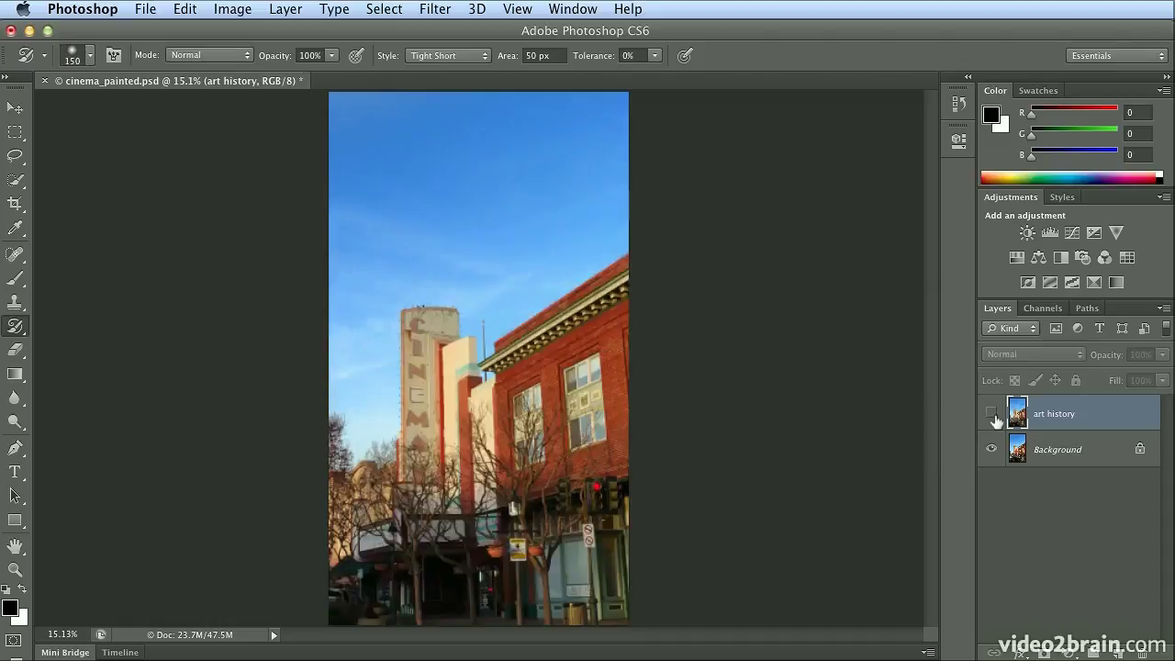
click(992, 414)
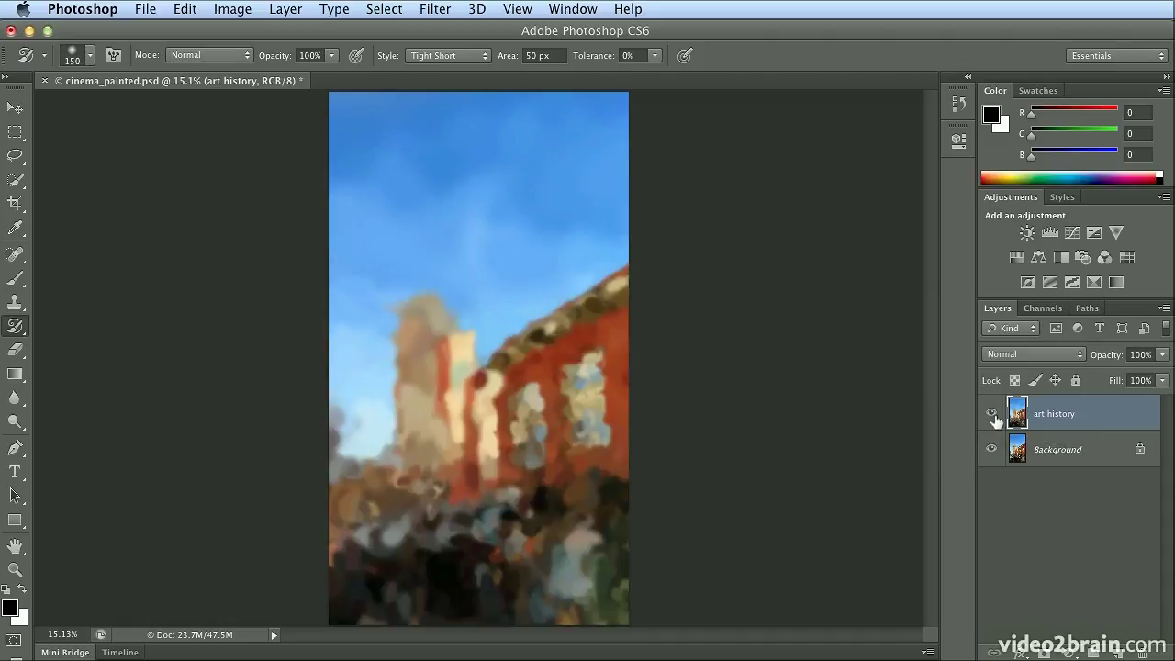
click(992, 413)
click(992, 413)
click(992, 413)
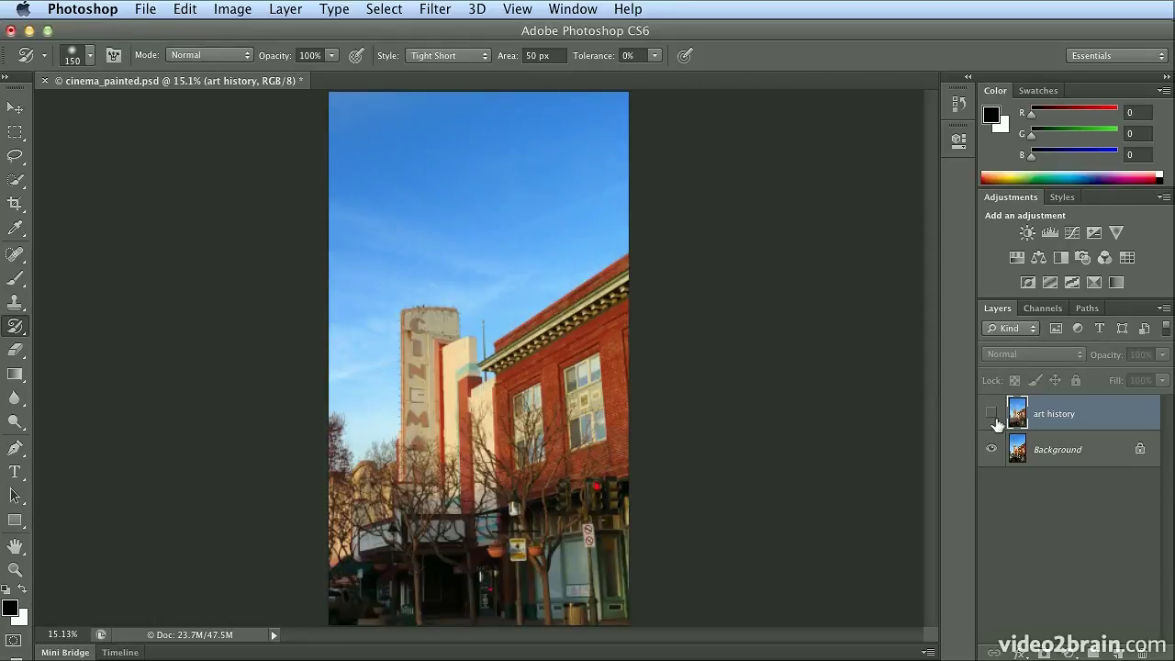
Step: Select the tall CINEMA sign tower on the Background layer with the Quick Selection tool, down to its base
click(1057, 450)
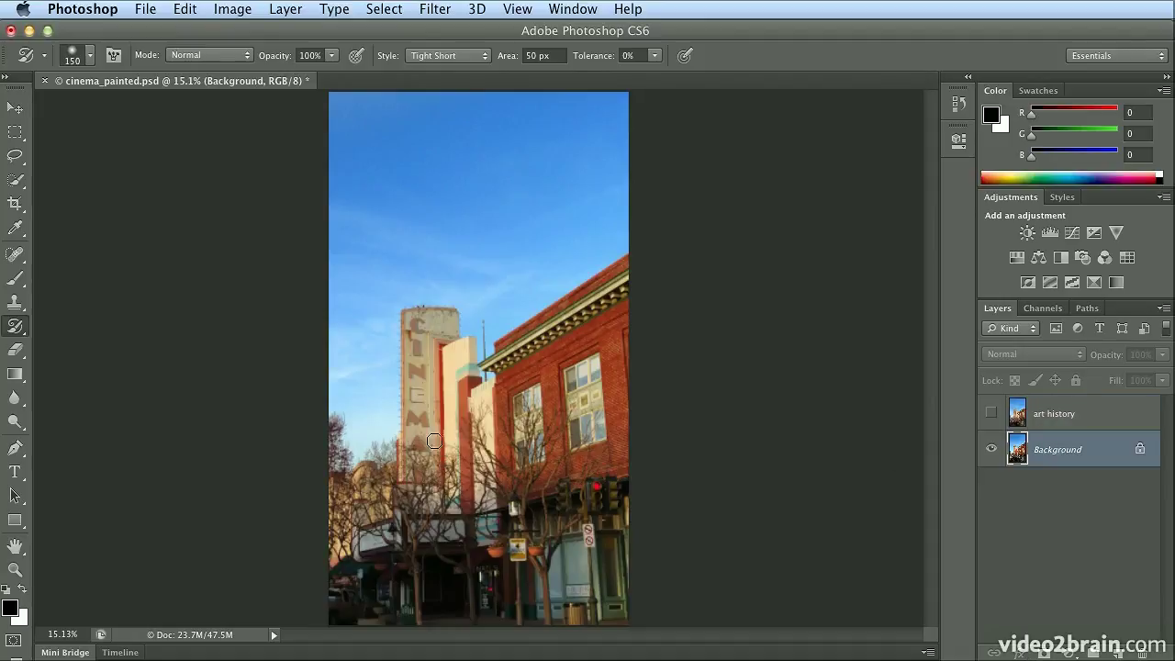
key(super+plus)
key(super+plus)
key(super+plus)
key(super+plus)
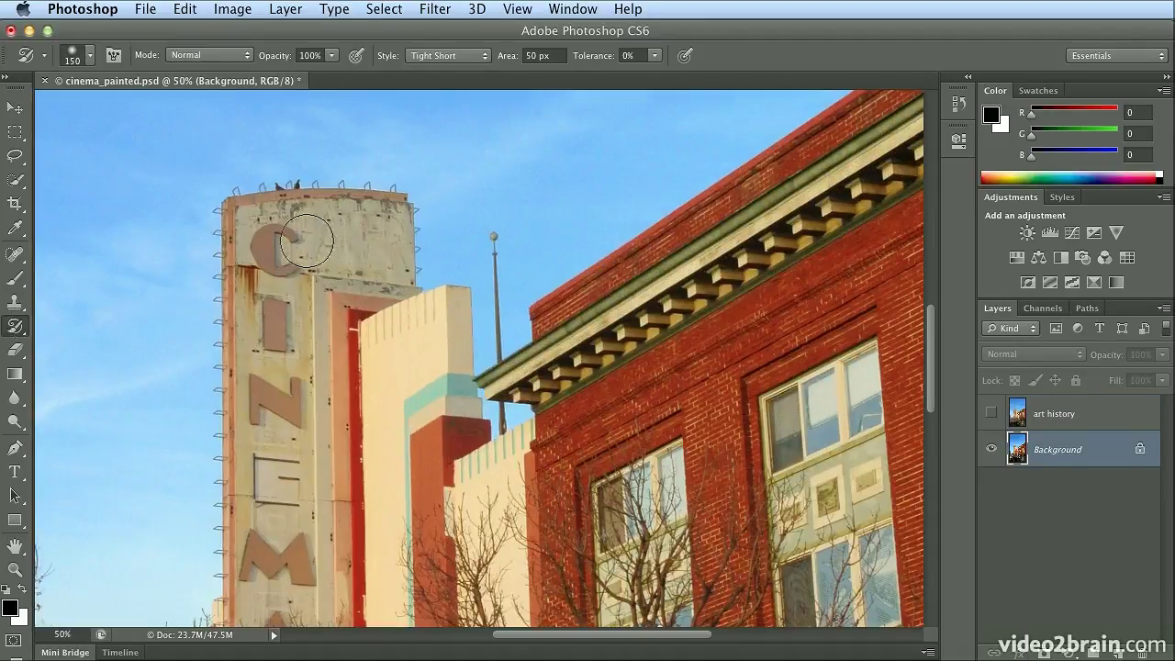
drag(285, 209, 314, 246)
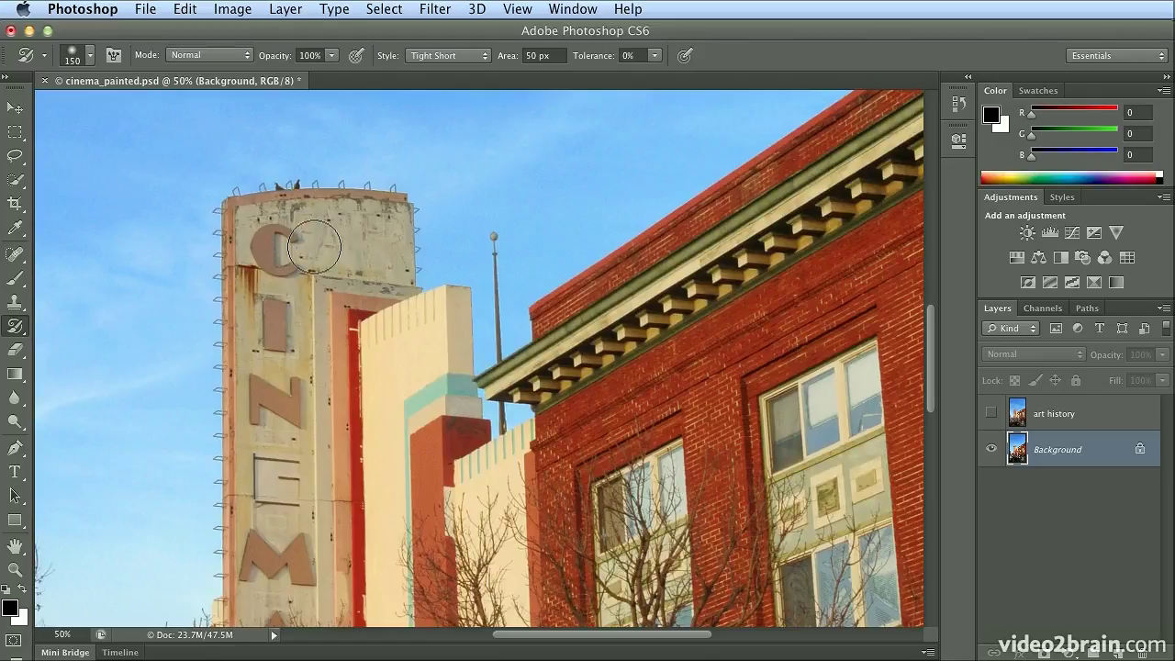
click(15, 179)
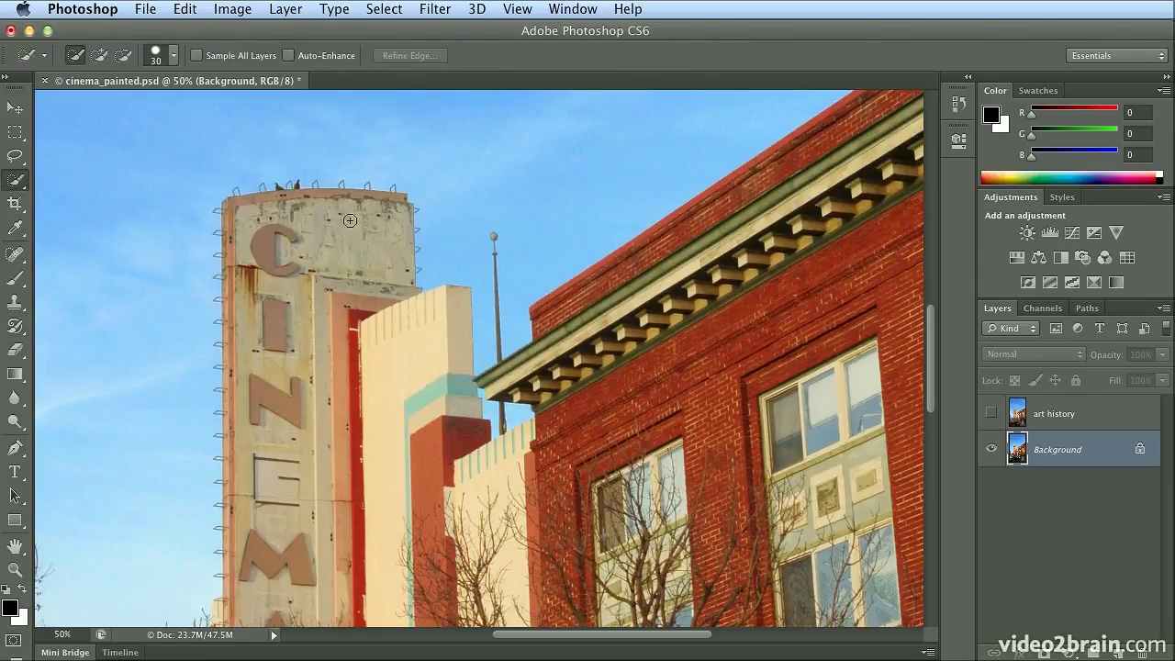
drag(287, 230, 286, 486)
scroll(275, 361, down, 5)
mouse_move(266, 308)
mouse_down()
mouse_move(255, 437)
mouse_move(267, 473)
mouse_move(228, 542)
mouse_move(329, 549)
mouse_move(233, 566)
mouse_move(200, 505)
mouse_move(203, 436)
mouse_up()
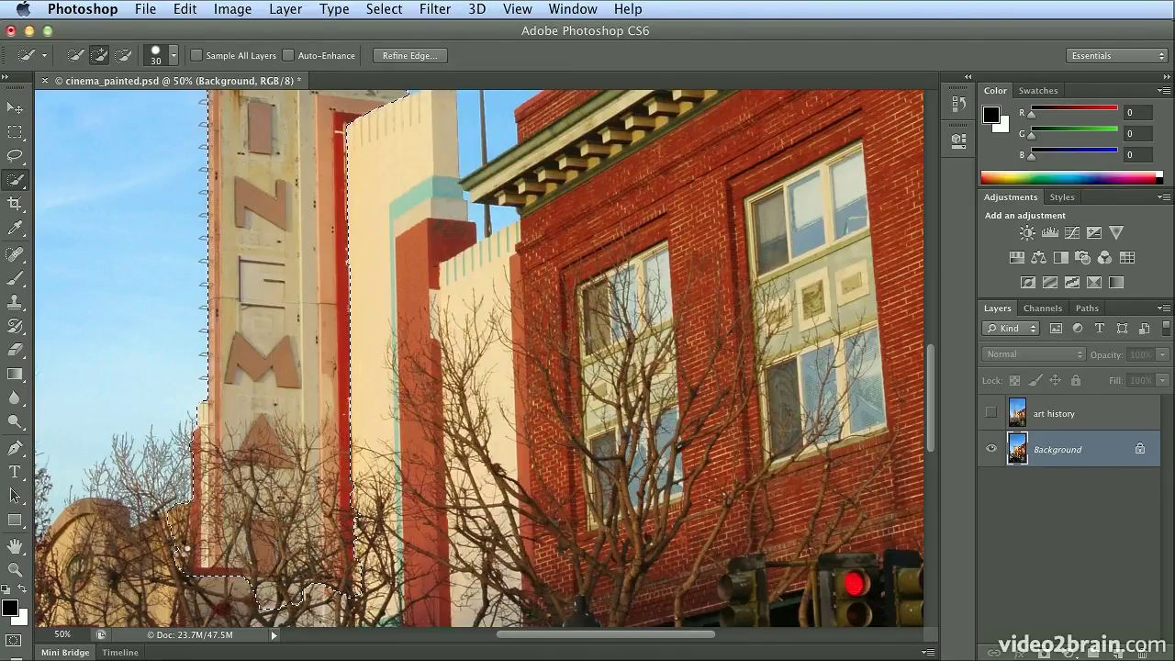
Step: Subtract the spilled areas around the base of the CINEMA tower from the selection
key(alt)
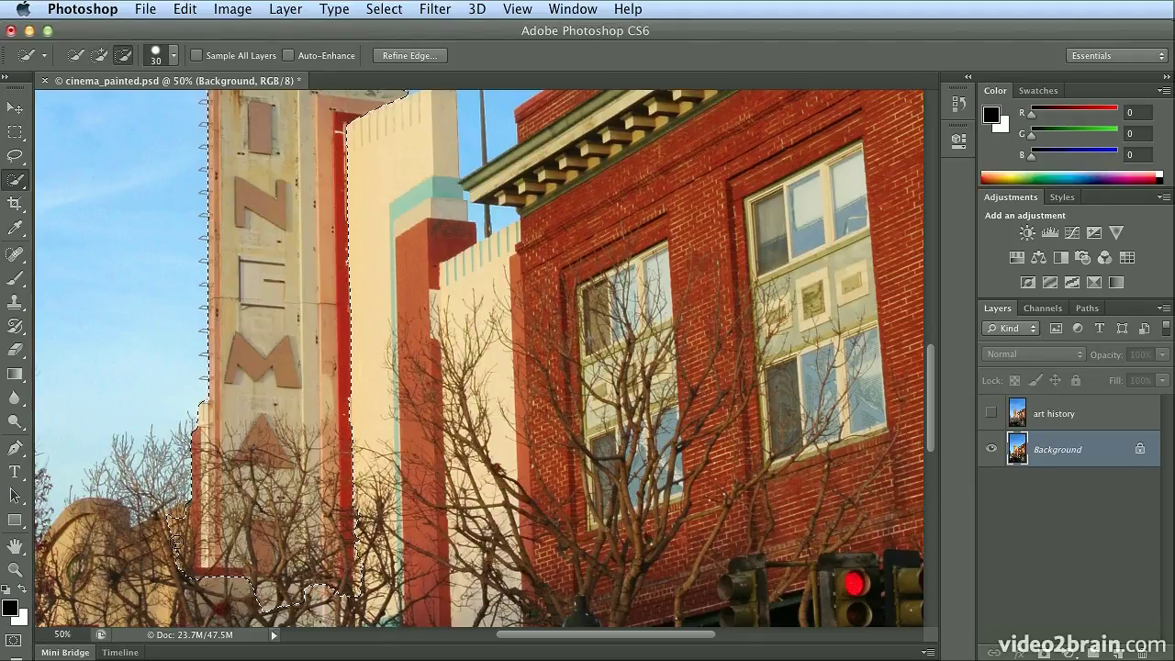
drag(177, 566, 179, 576)
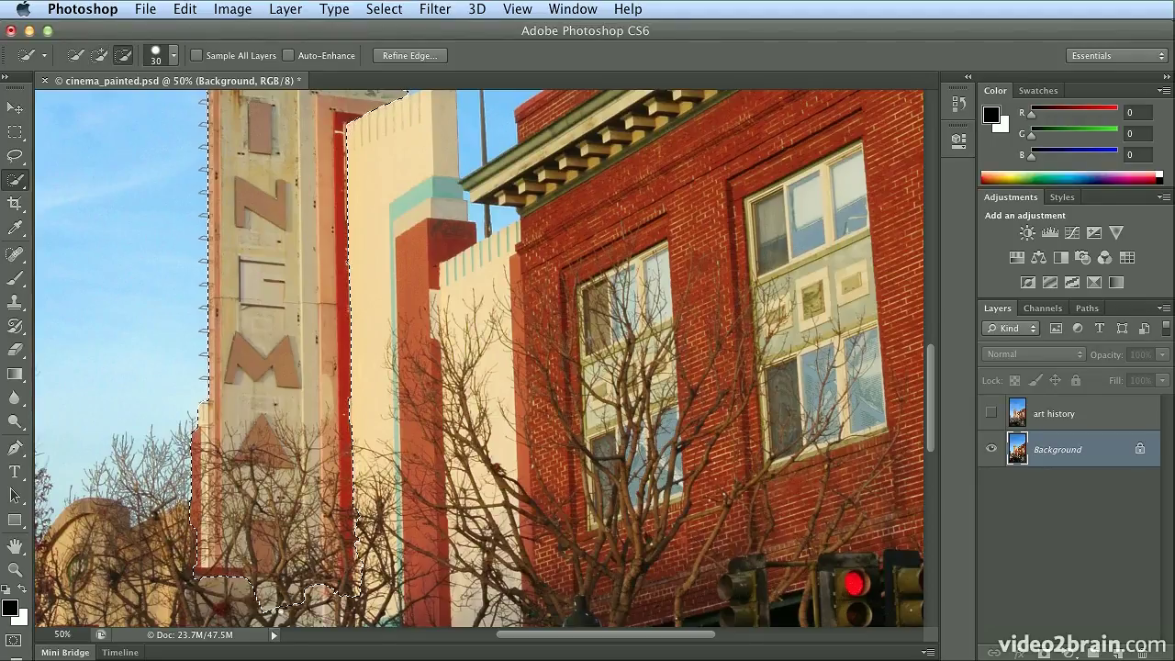
drag(364, 589, 258, 591)
drag(361, 576, 364, 565)
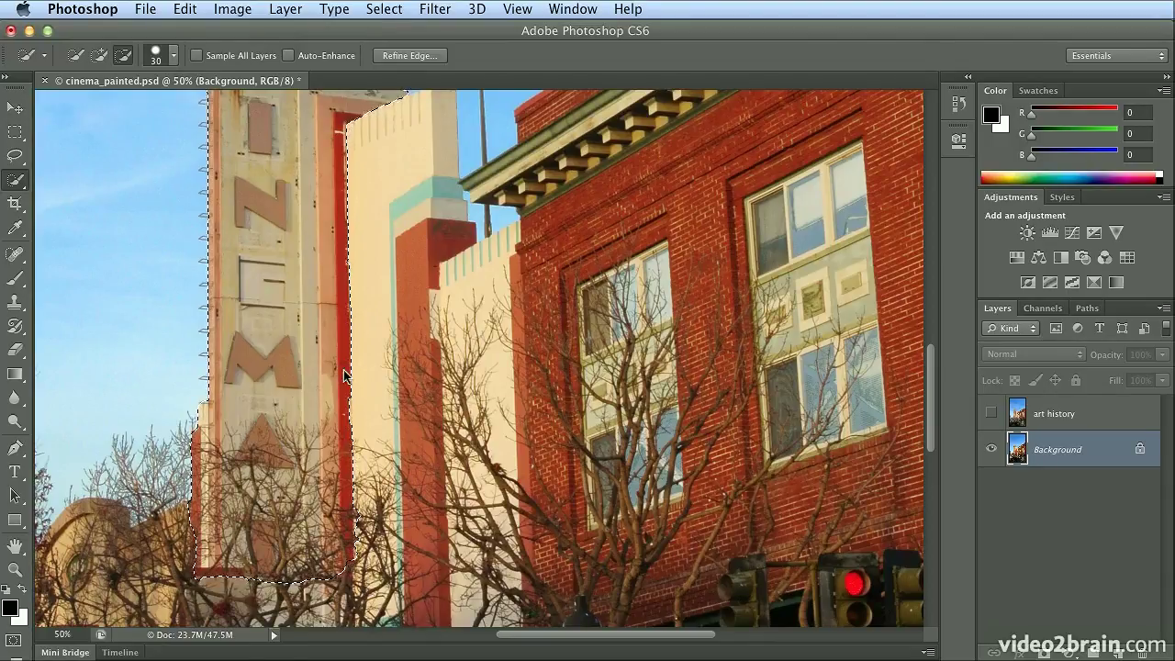
scroll(344, 372, up, 5)
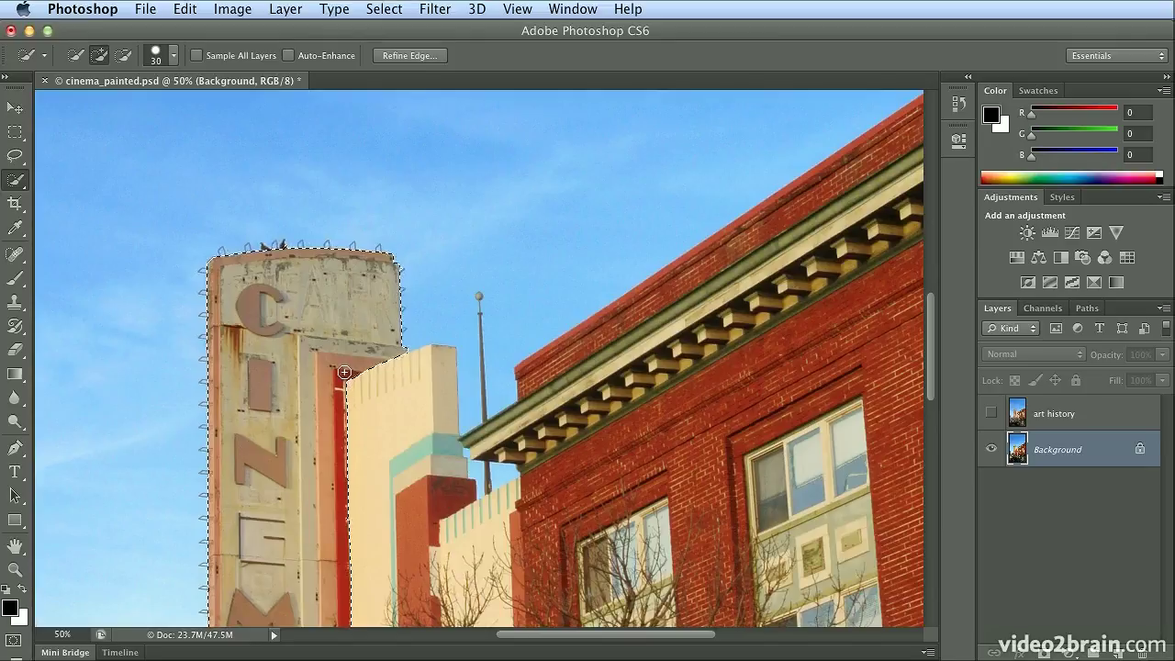
scroll(345, 372, down, 5)
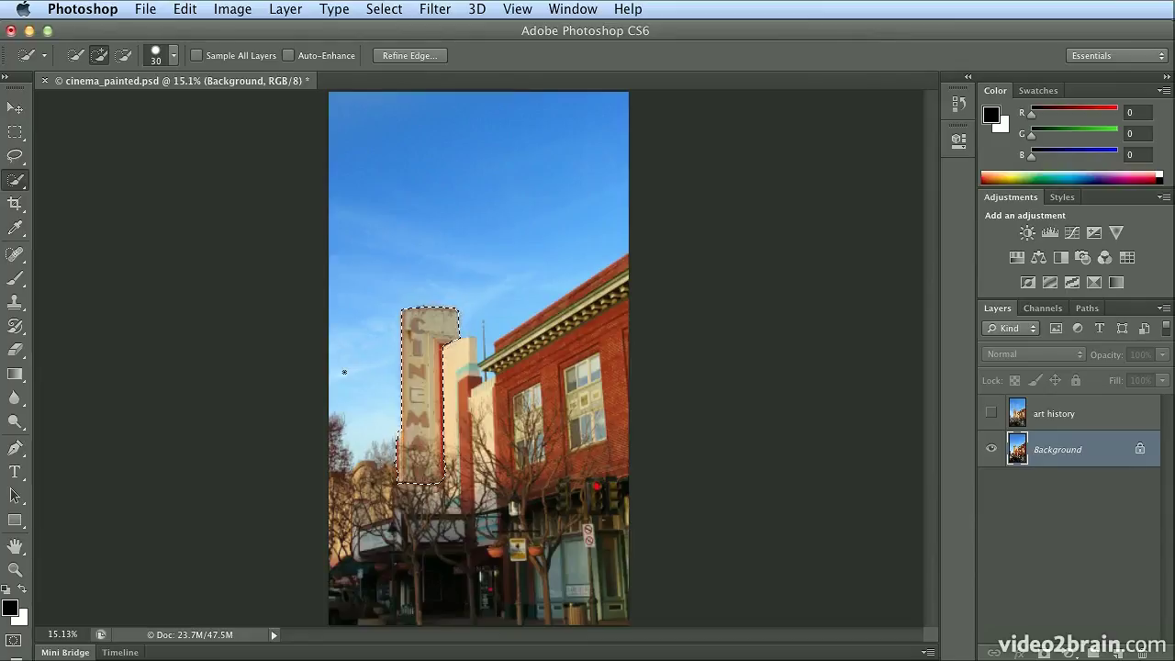
Step: Subtract the narrow strip beside the tower's lower left edge from the selection
key(super+plus)
key(super+plus)
key(super+plus)
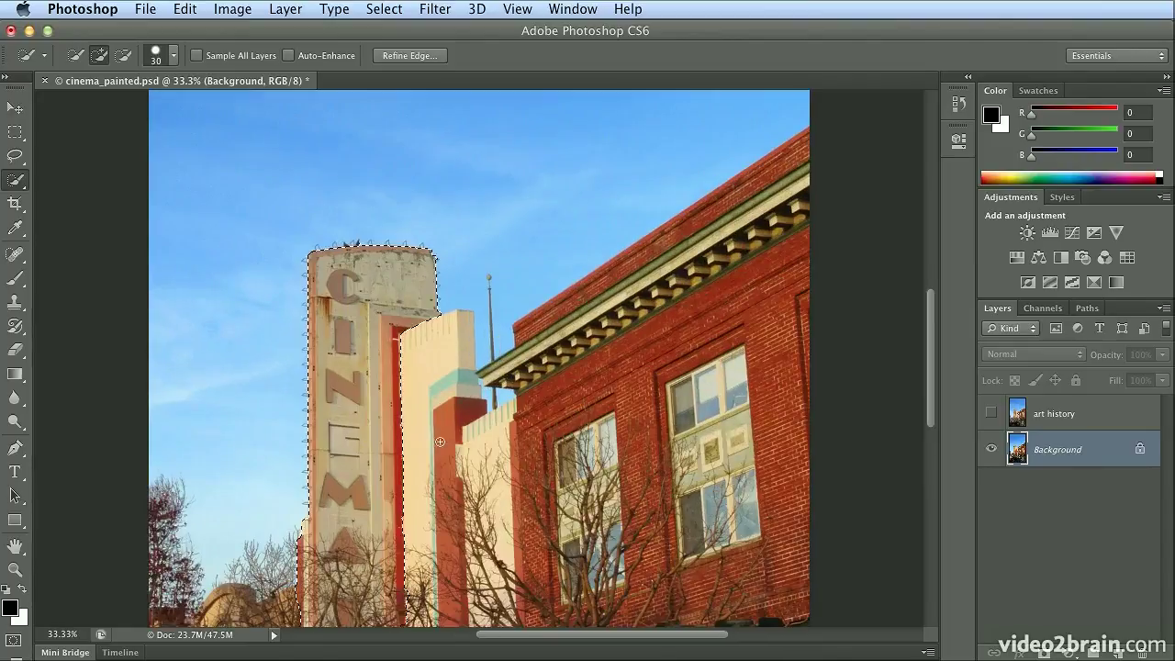
scroll(420, 491, down, 5)
scroll(419, 490, left, 2)
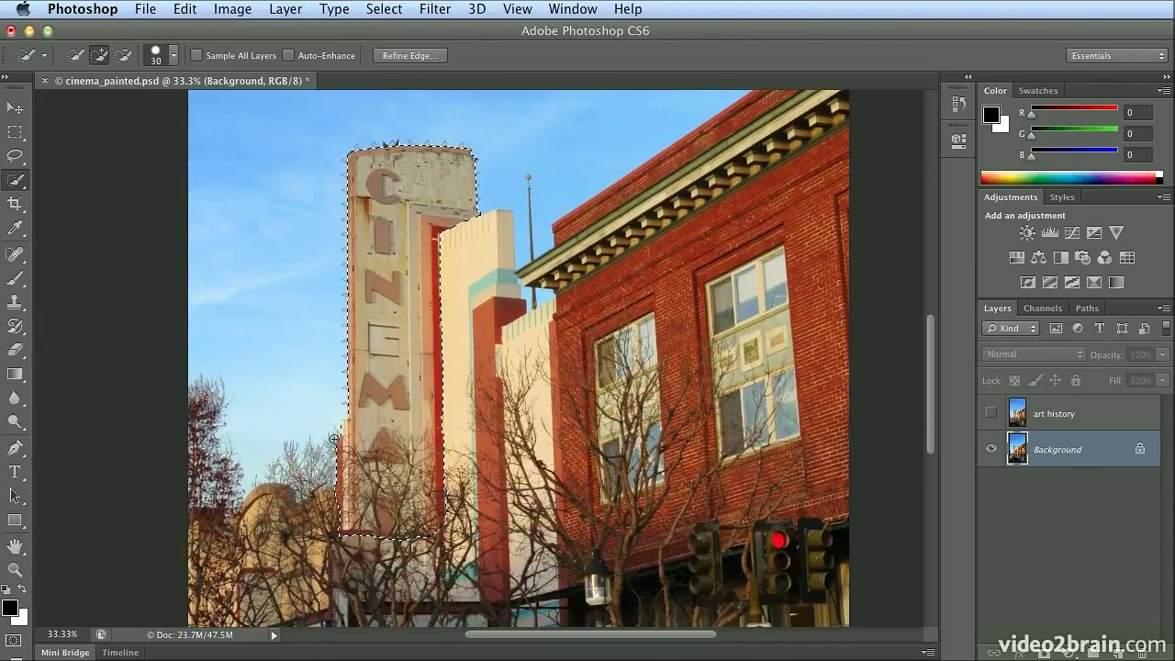
key(alt)
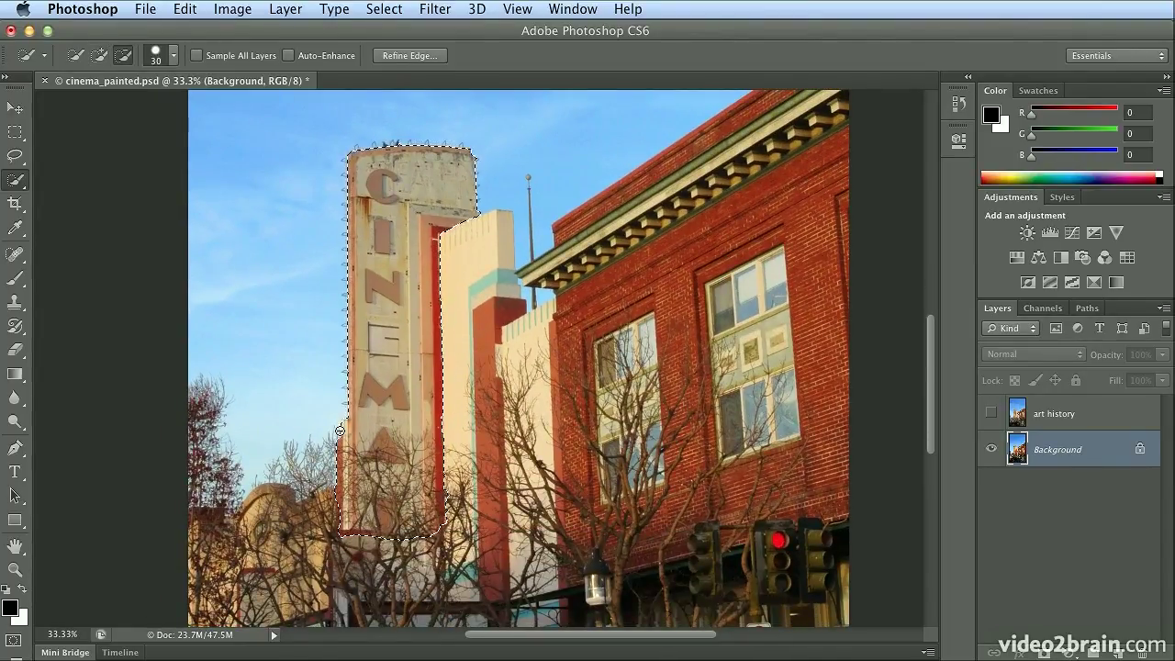
drag(340, 421, 341, 479)
drag(338, 523, 338, 535)
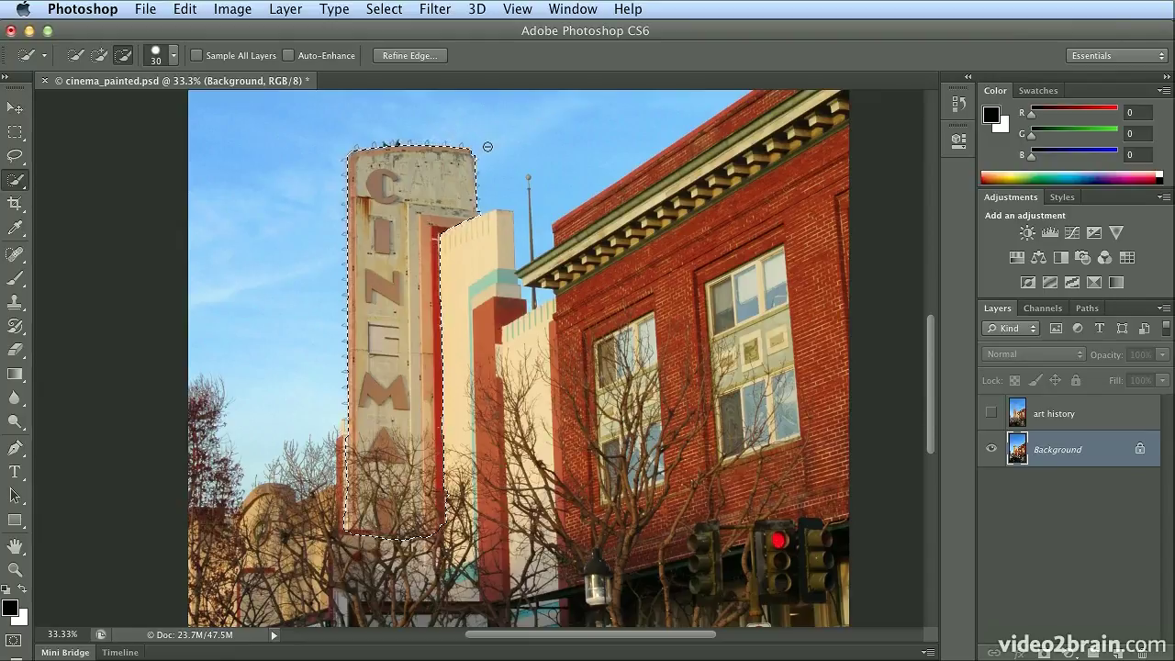
key(alt)
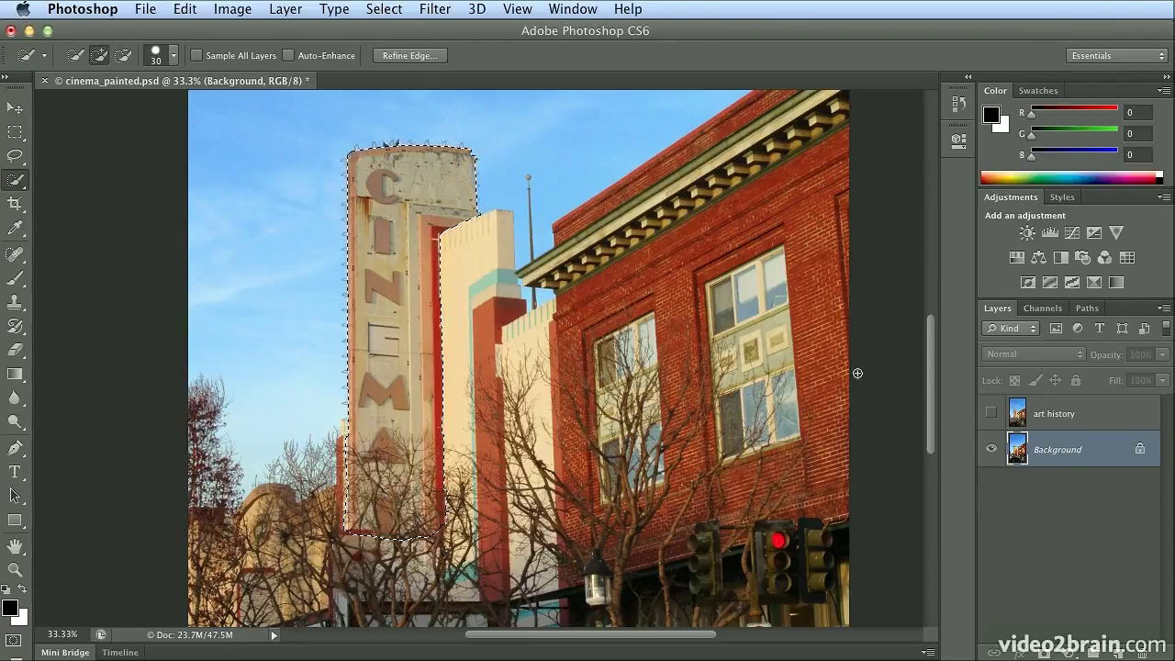
Step: Show the art history layer and mask the CINEMA tower out of it with a layer mask made from the inverted selection
click(992, 413)
click(1056, 422)
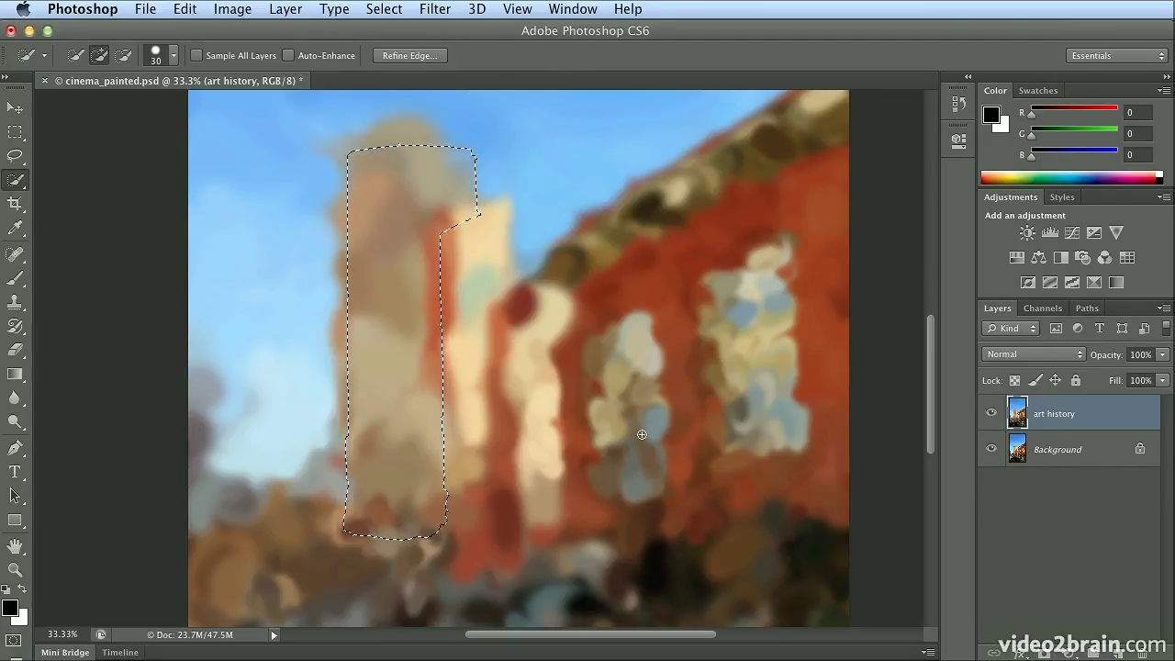
click(397, 9)
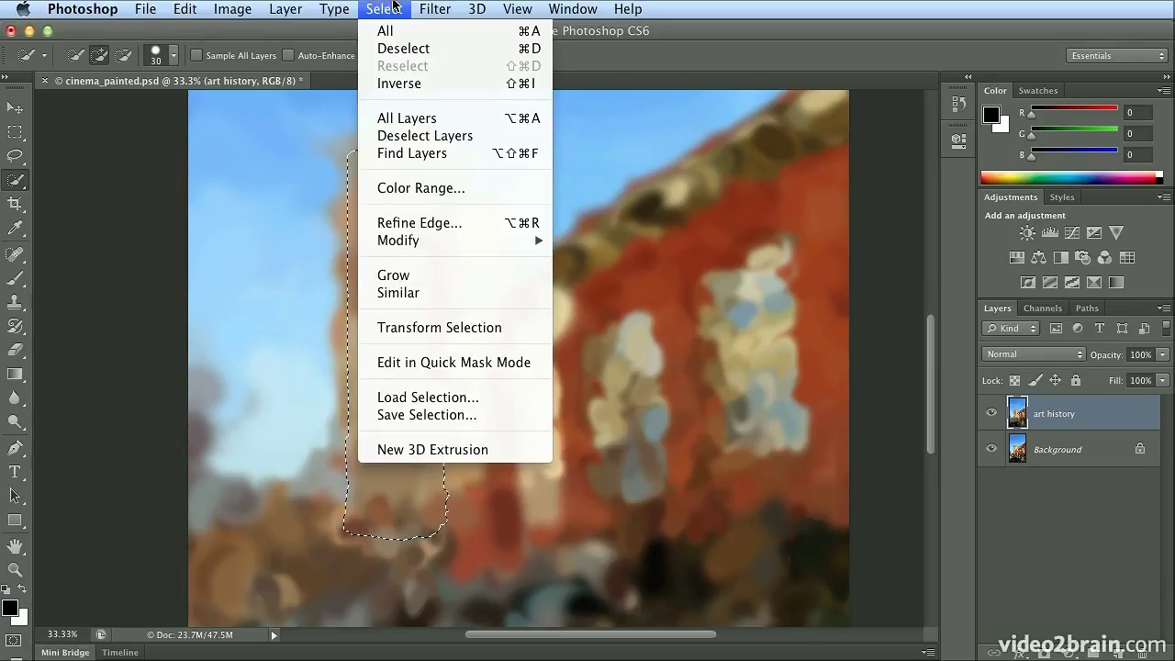
click(403, 82)
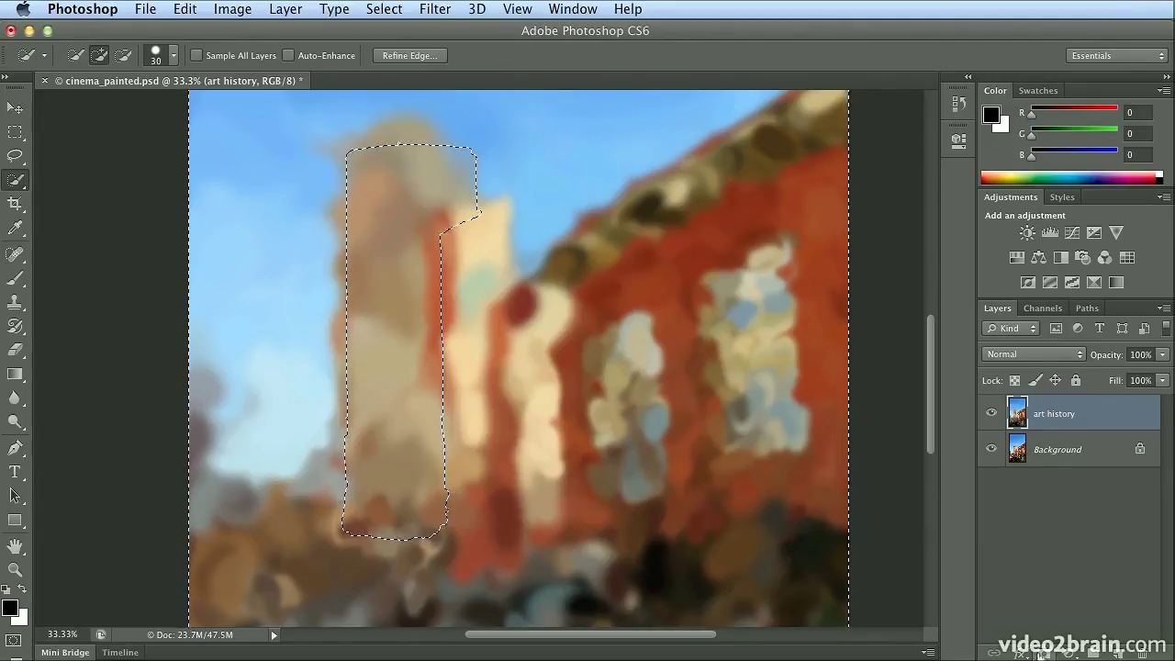
click(1044, 649)
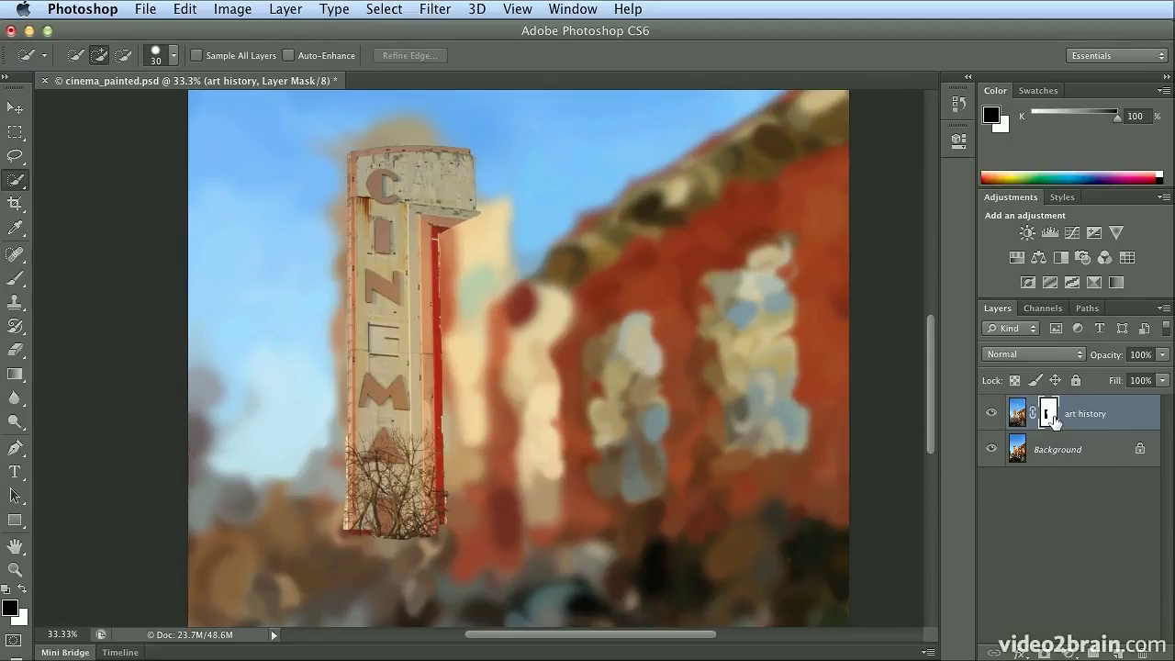
Step: Paint black on the art history layer mask in a straight line down the CINEMA tower's right edge with a size 40 brush
key(b)
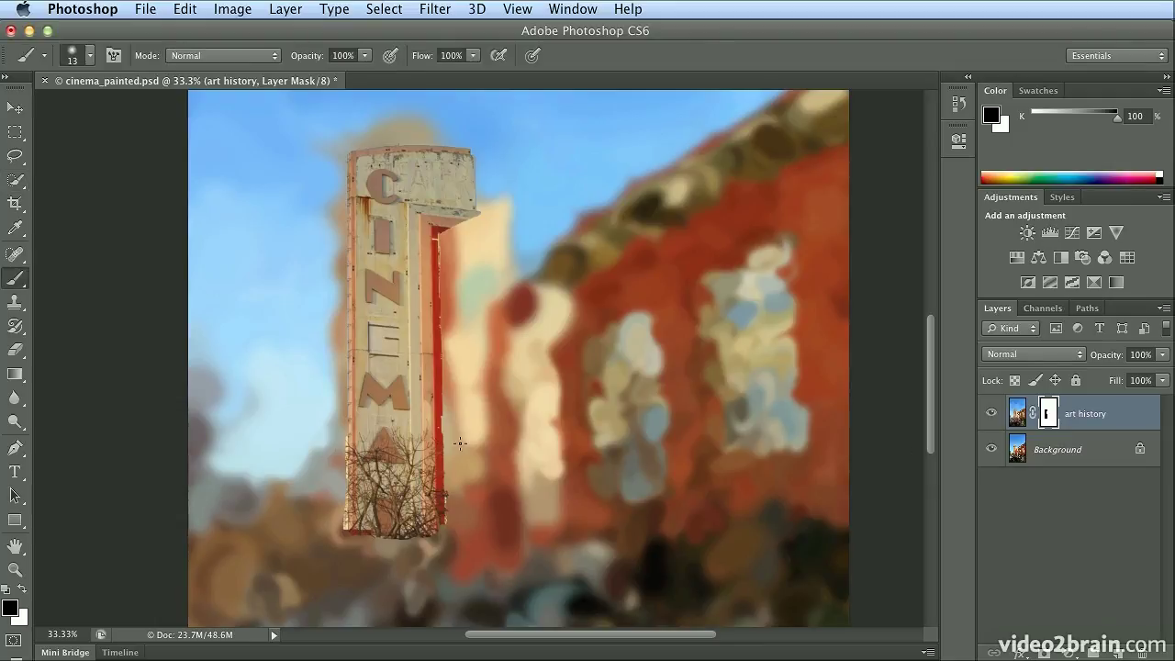
key(bracketright)
key(bracketright)
key(bracketright)
key(bracketright)
shift+click(449, 526)
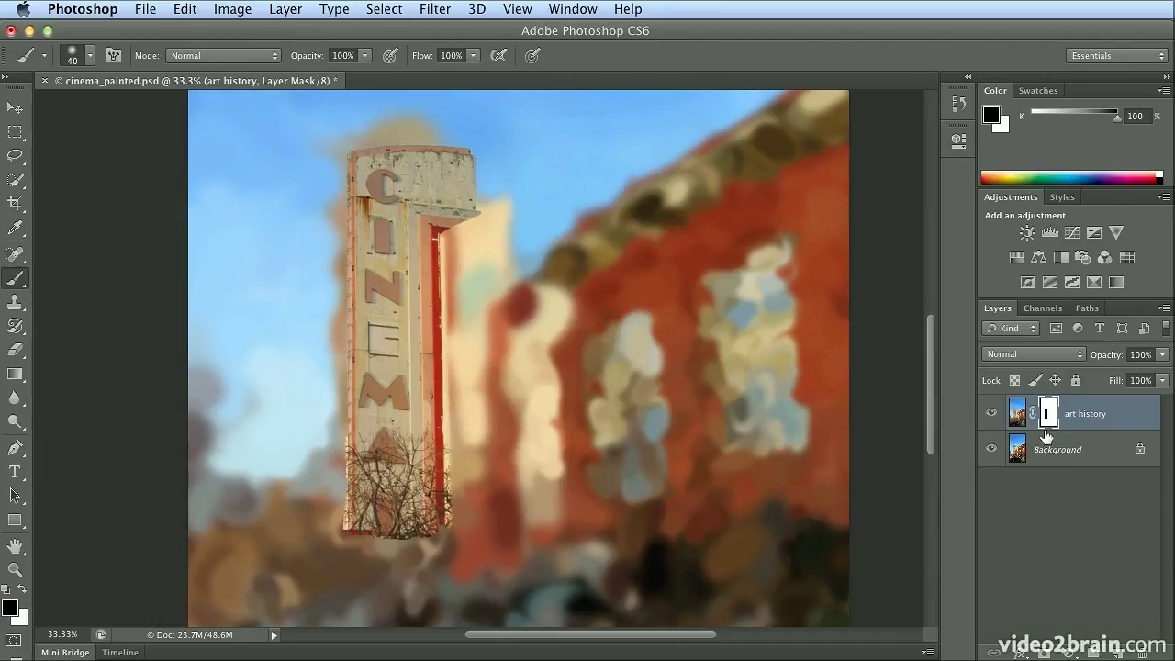
Step: Paint white on the mask along the tower's right edge and across its base to trim the exposed photo area
click(22, 588)
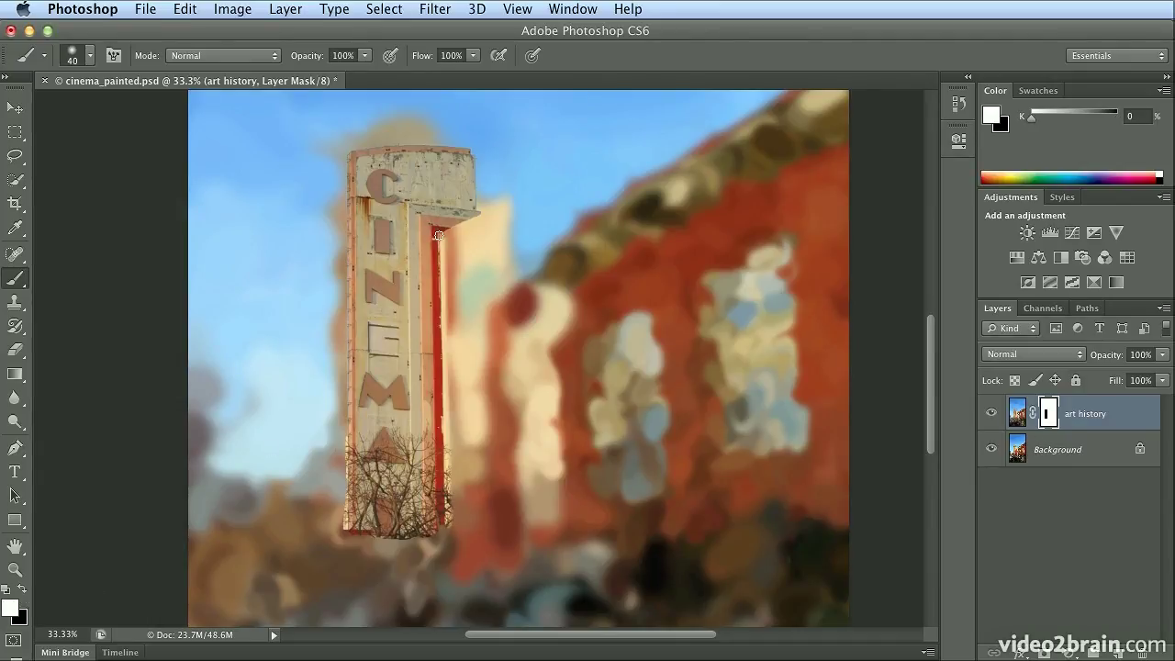
shift+click(446, 527)
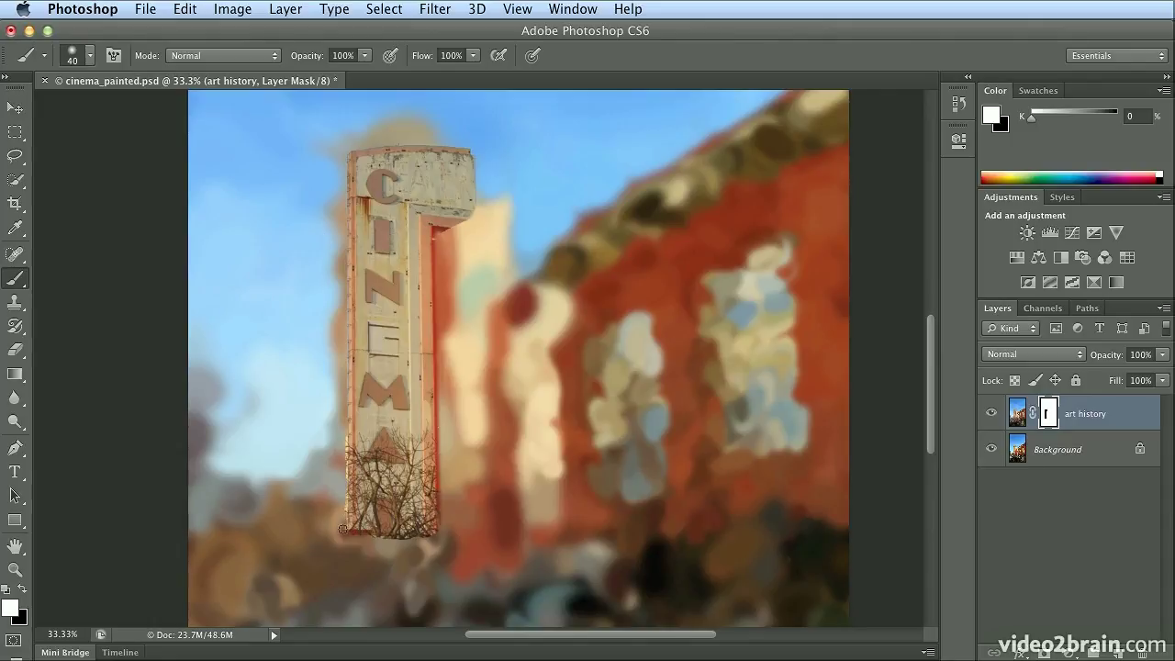
mouse_move(341, 508)
mouse_down()
mouse_move(340, 529)
mouse_move(365, 537)
mouse_move(426, 541)
mouse_move(349, 531)
mouse_move(453, 532)
mouse_up()
key(super+0)
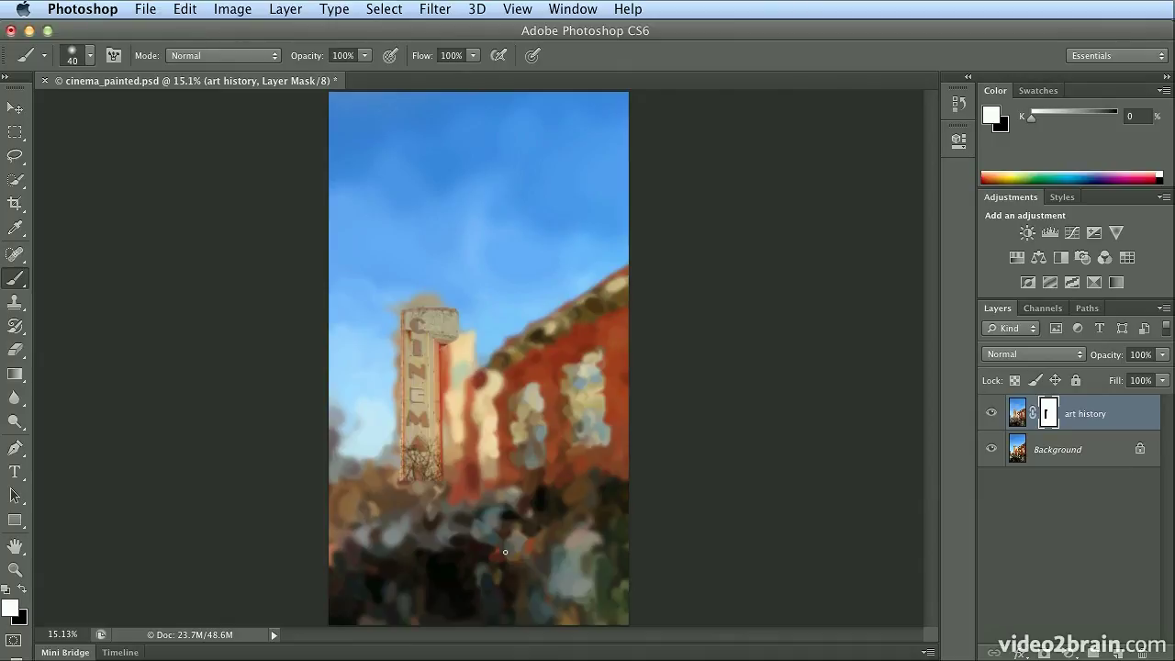
Step: Load the art history layer mask as a selection and invert it so only the CINEMA tower is selected
drag(1043, 428, 1048, 420)
super+click(1047, 420)
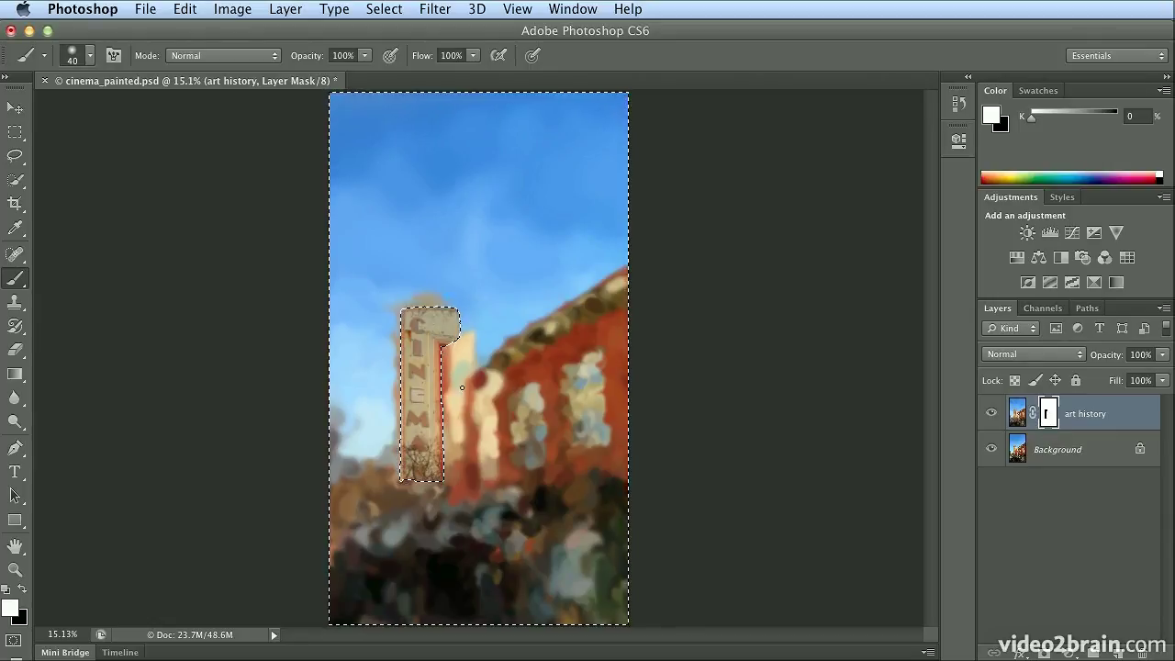
click(389, 9)
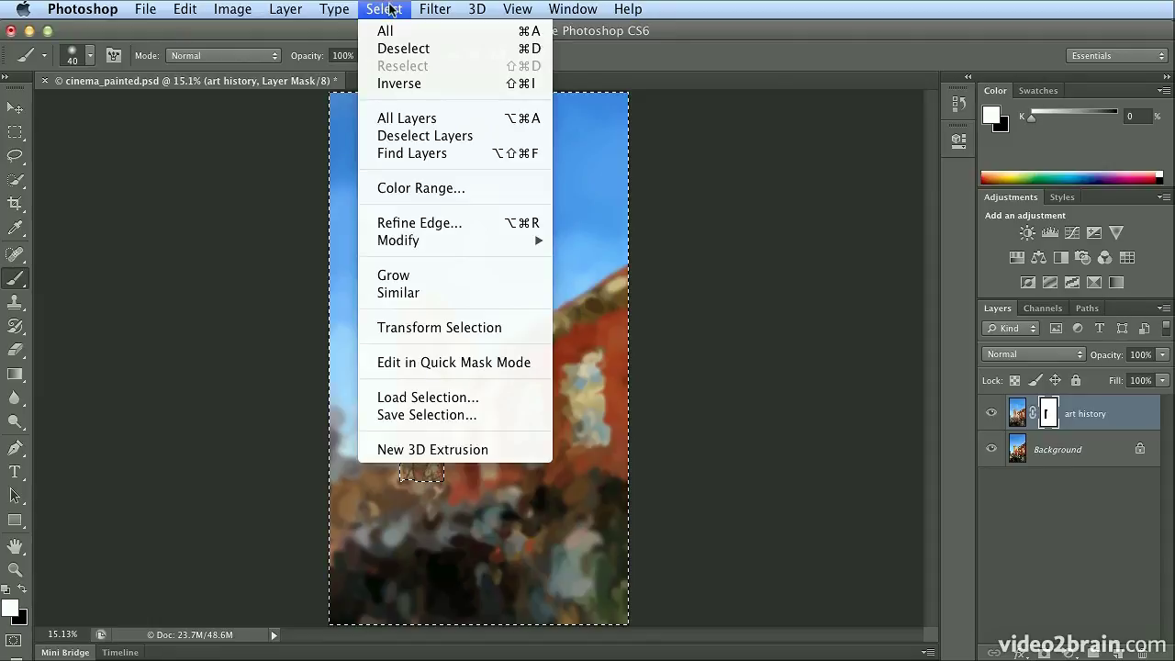
click(424, 87)
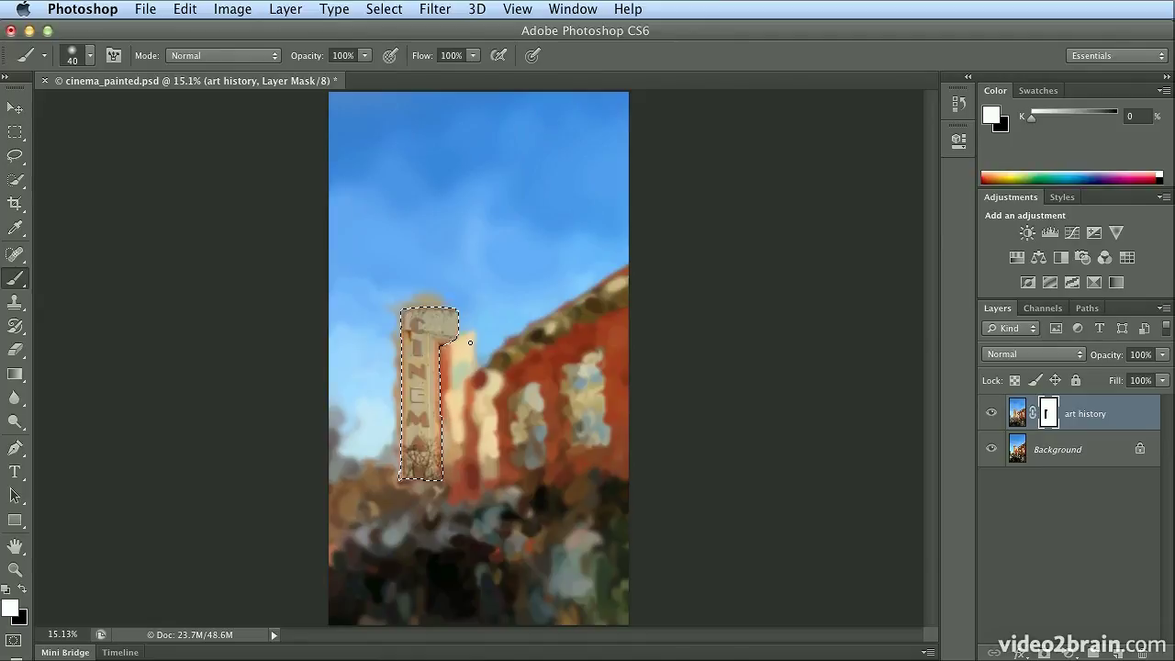
Step: Create a new layer named "glow" above the art history layer
click(284, 10)
mouse_move(284, 31)
click(514, 34)
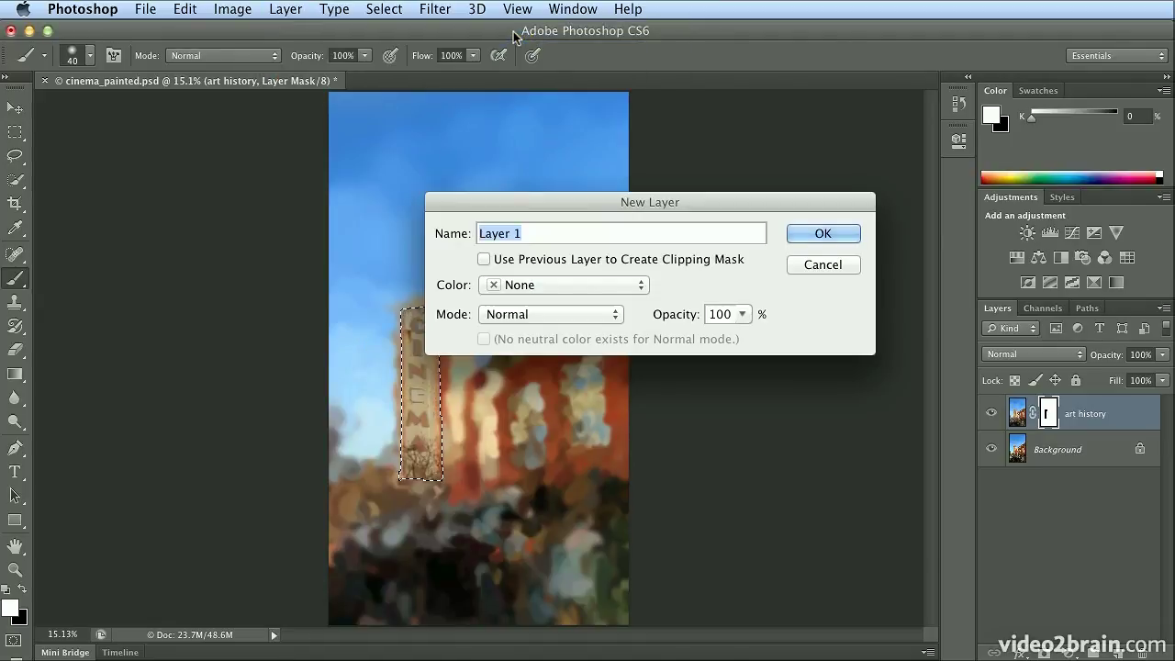
text(glow)
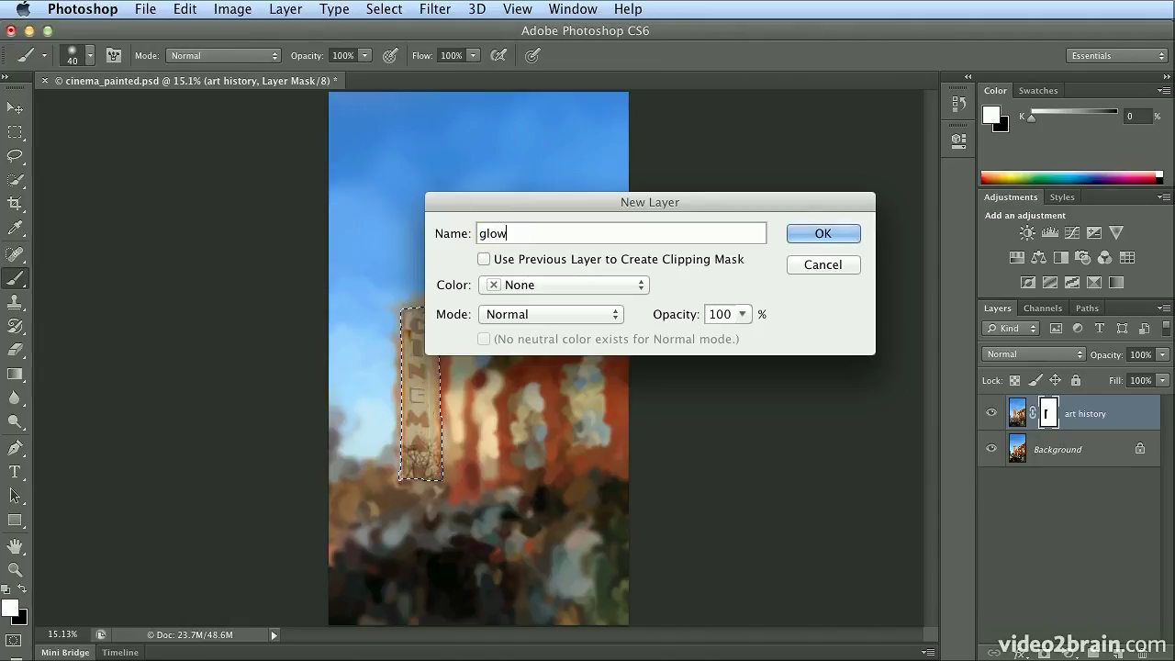
key(Return)
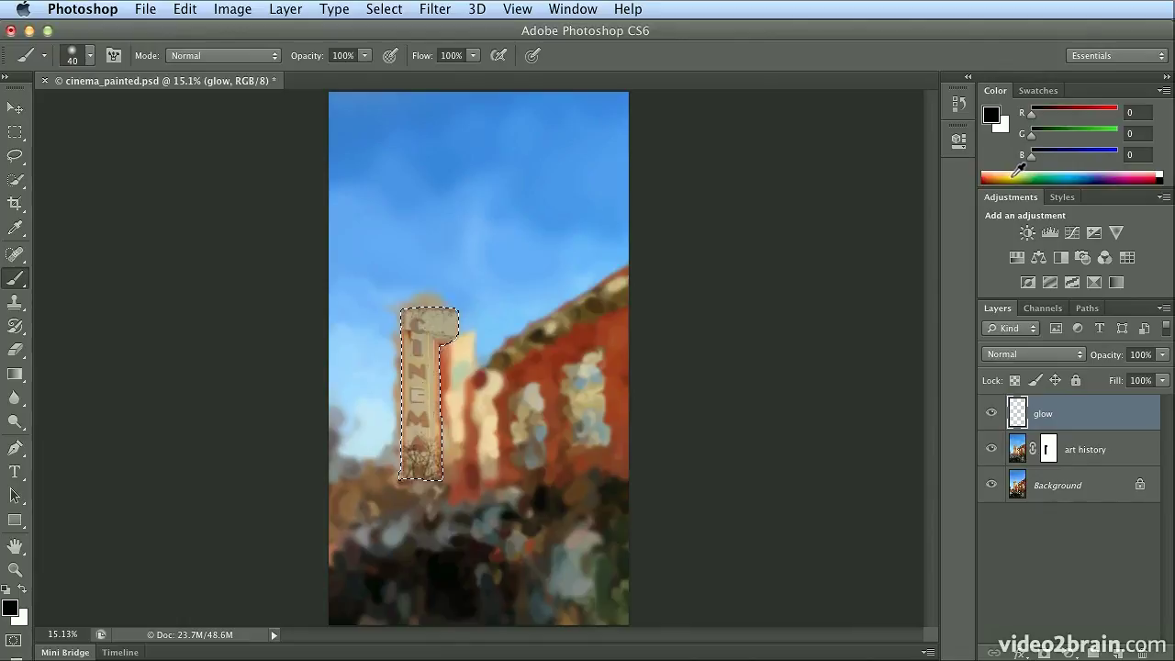
Step: Stroke the tower selection on the glow layer with a 10 px centered bright yellow outline, and deselect
click(1014, 174)
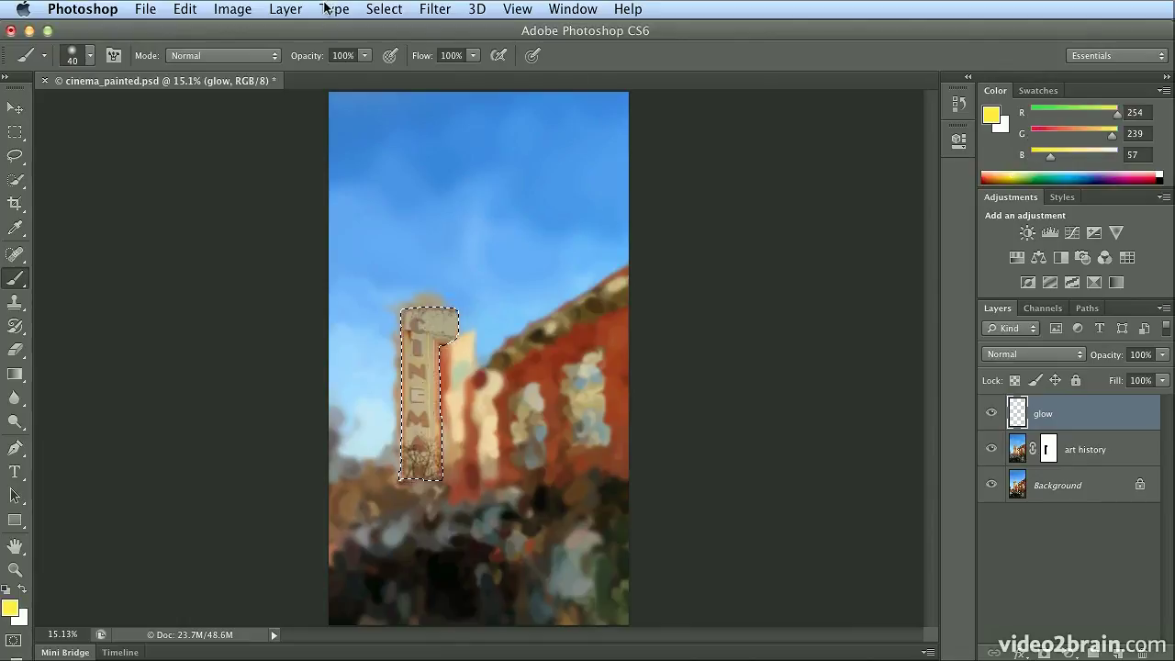
click(188, 9)
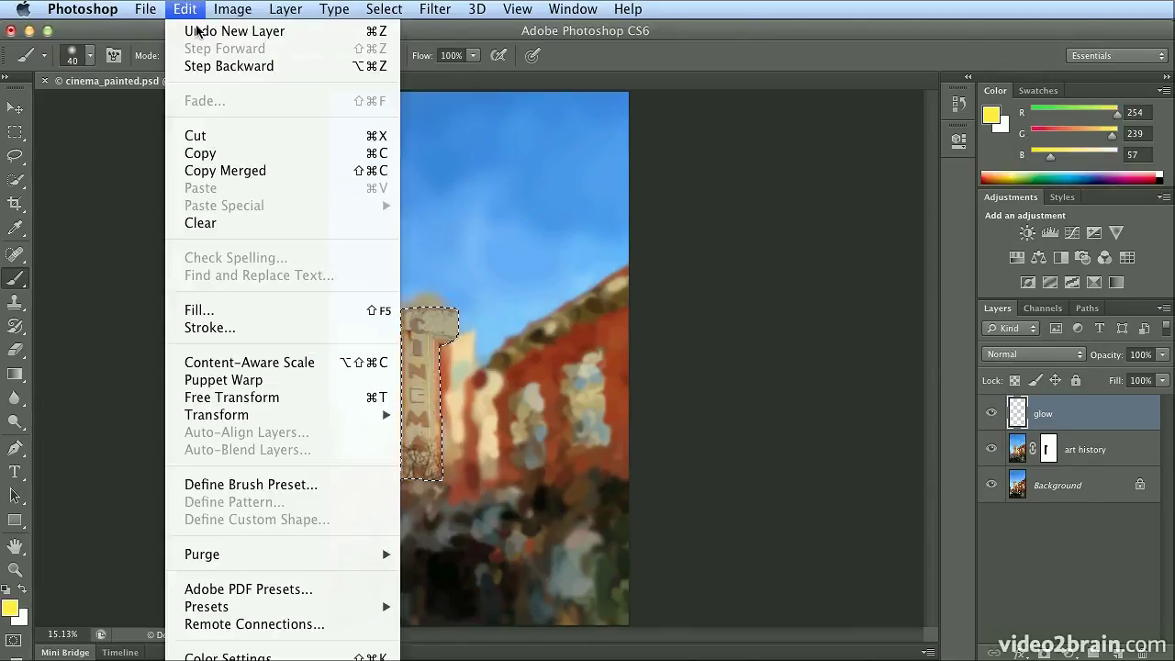
click(265, 326)
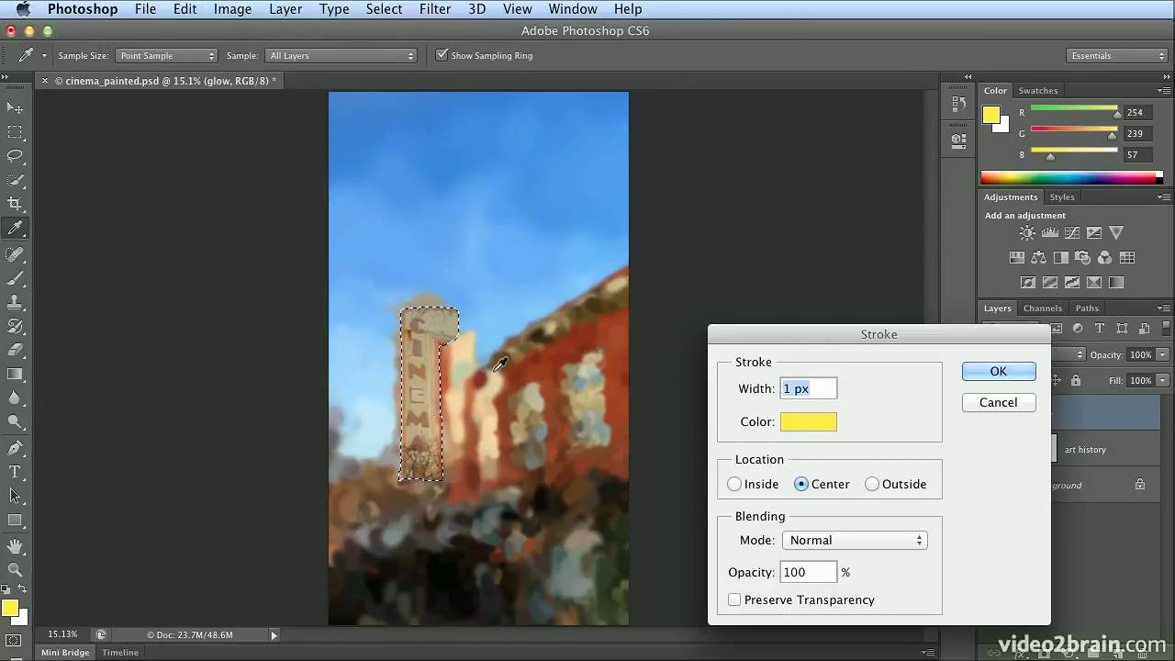
drag(727, 332, 647, 180)
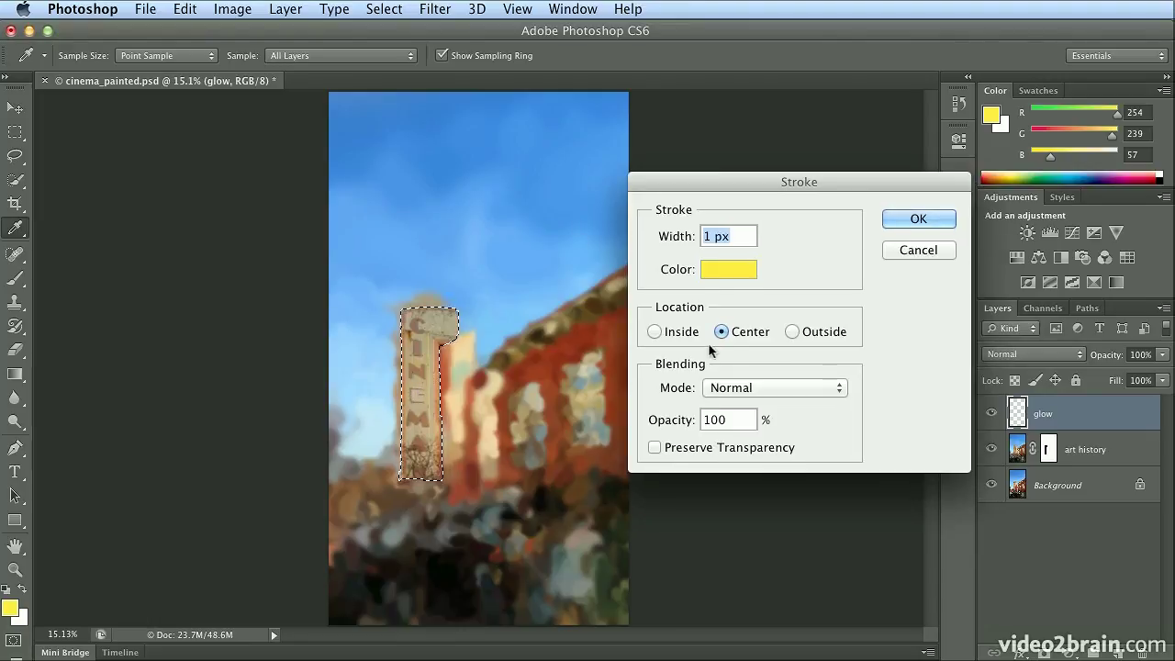
text(10)
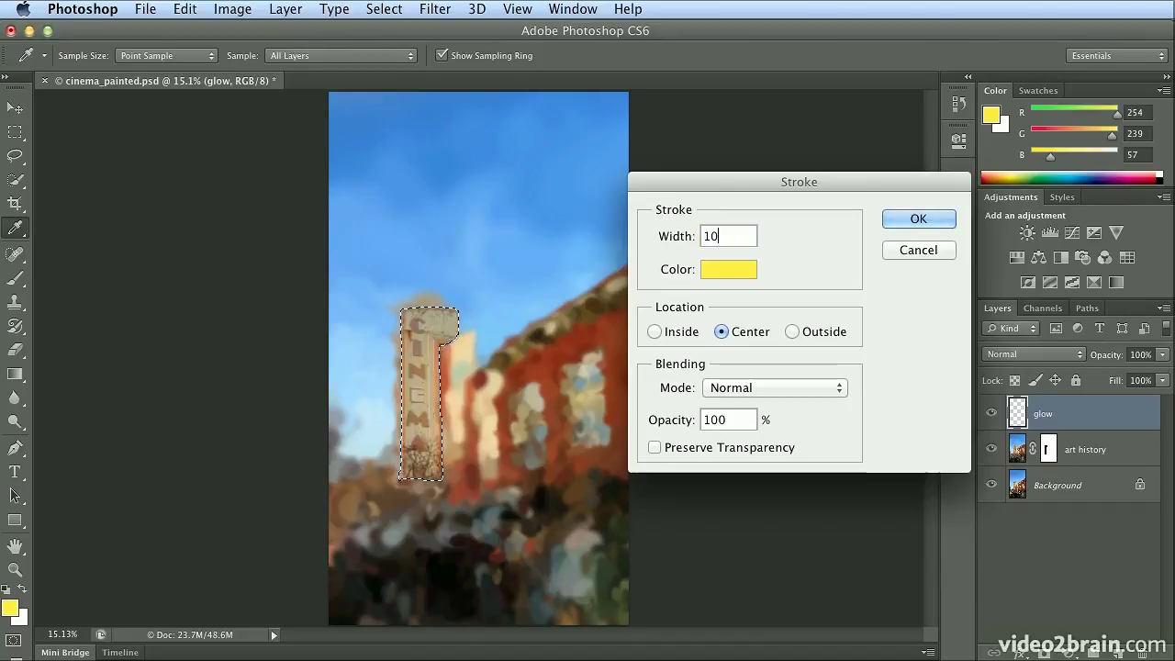
key(Return)
key(b)
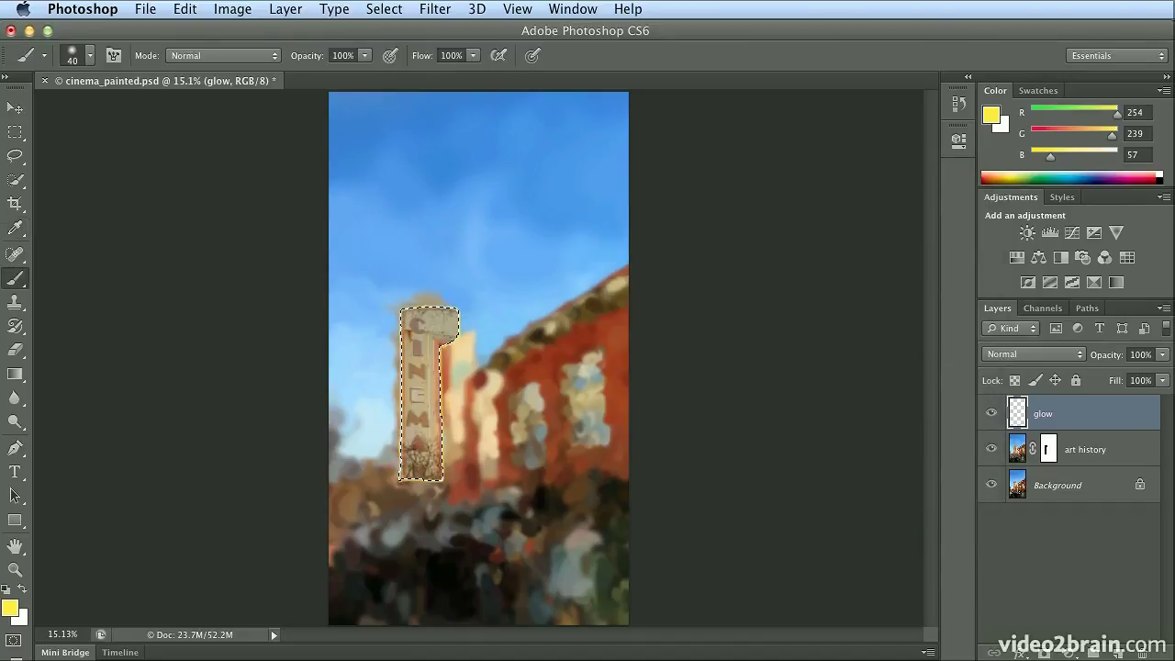
key(super+d)
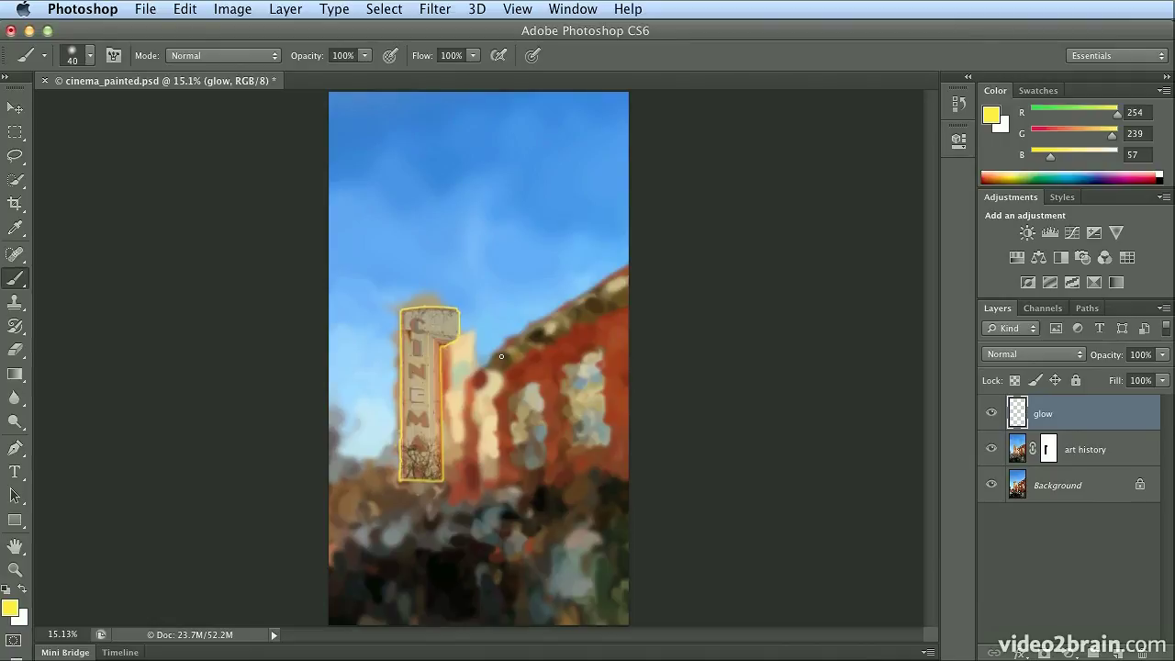
Step: Soften the yellow outline on the glow layer with a Gaussian Blur of 14.8 pixels radius
click(436, 11)
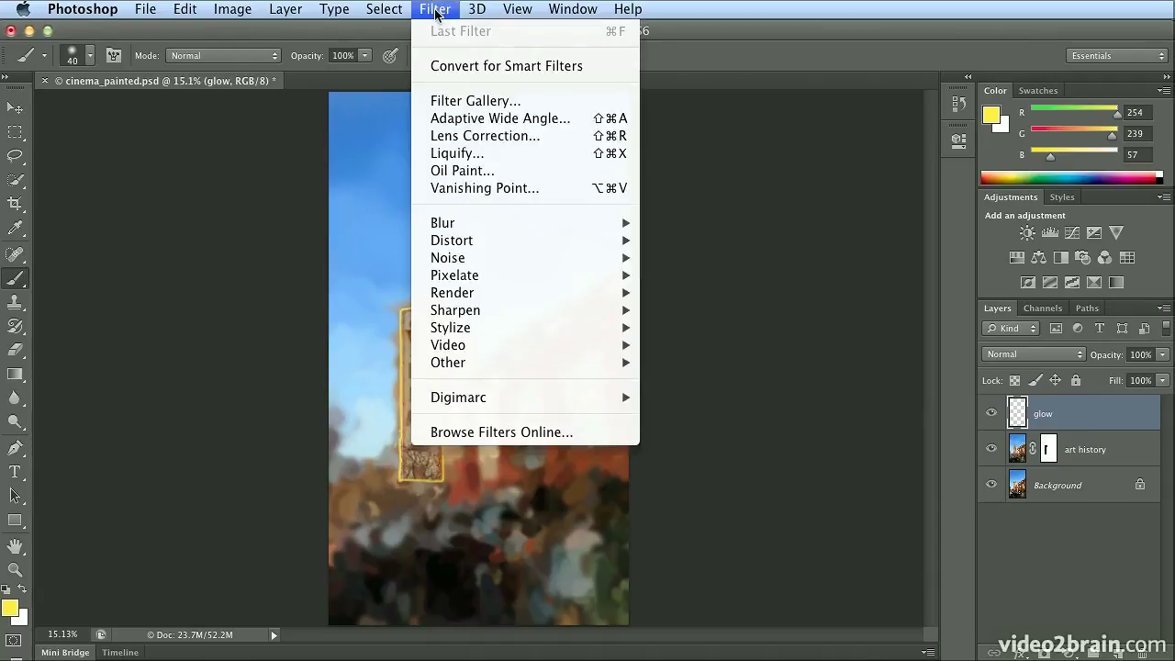
mouse_move(504, 224)
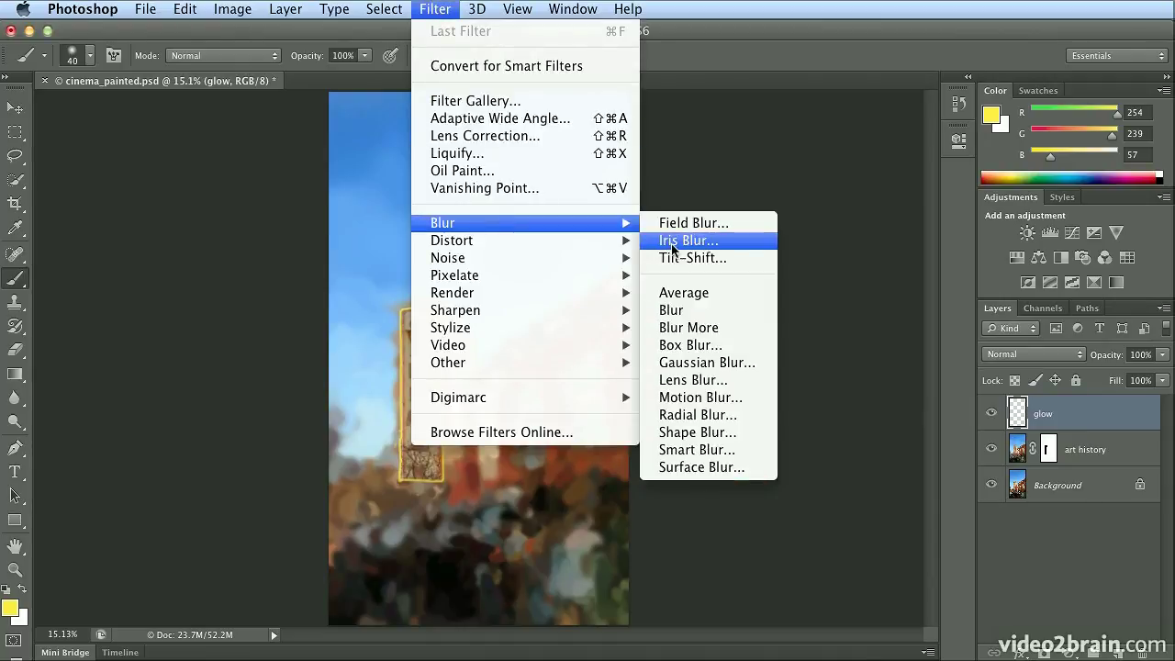
click(709, 365)
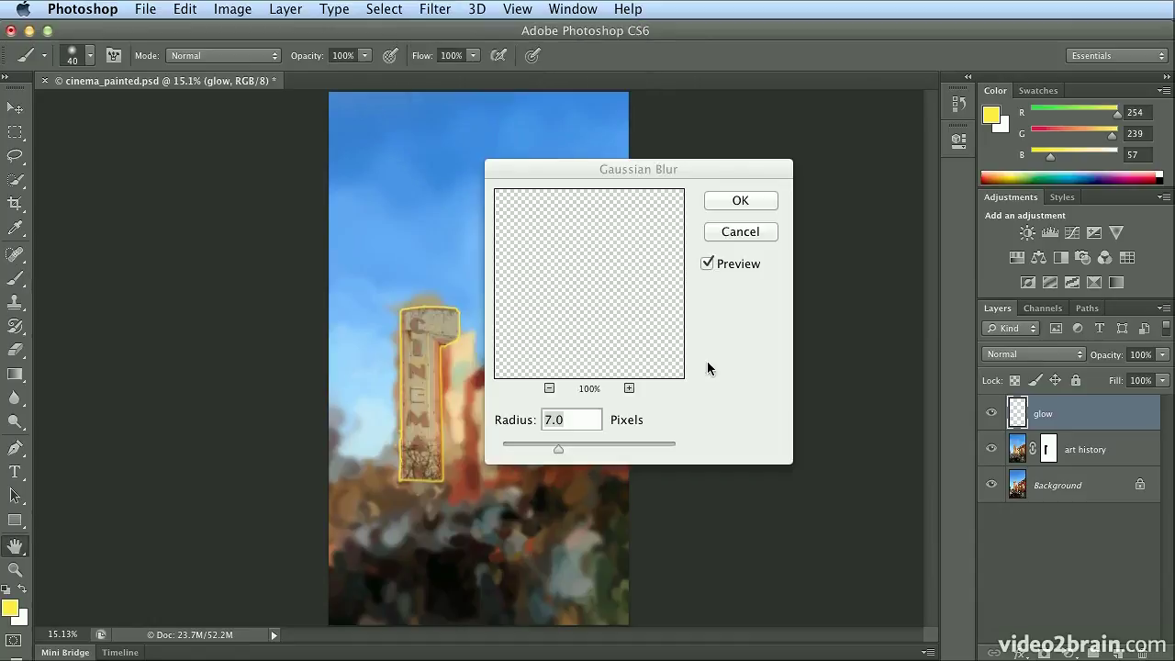
click(447, 361)
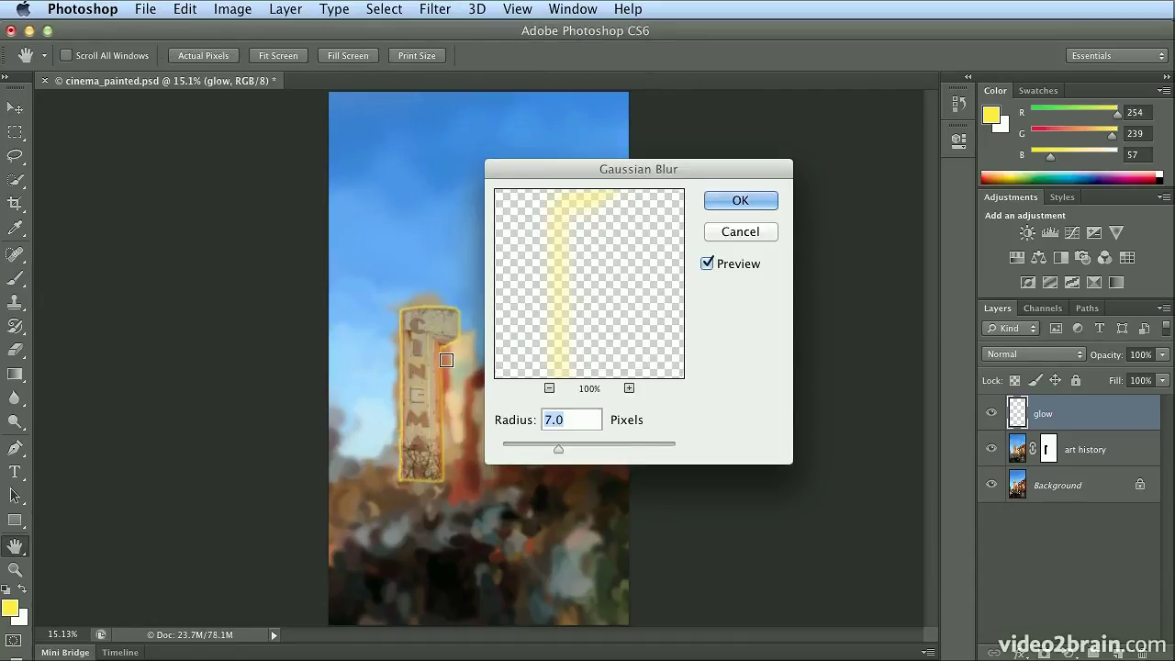
drag(558, 450, 575, 452)
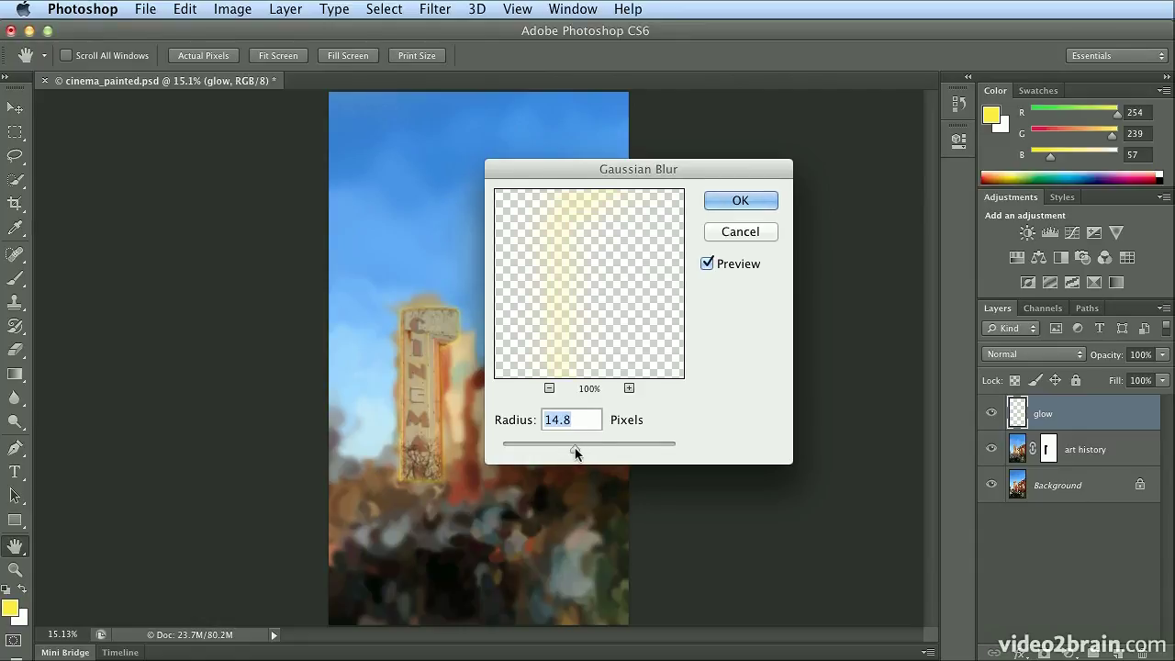
click(740, 200)
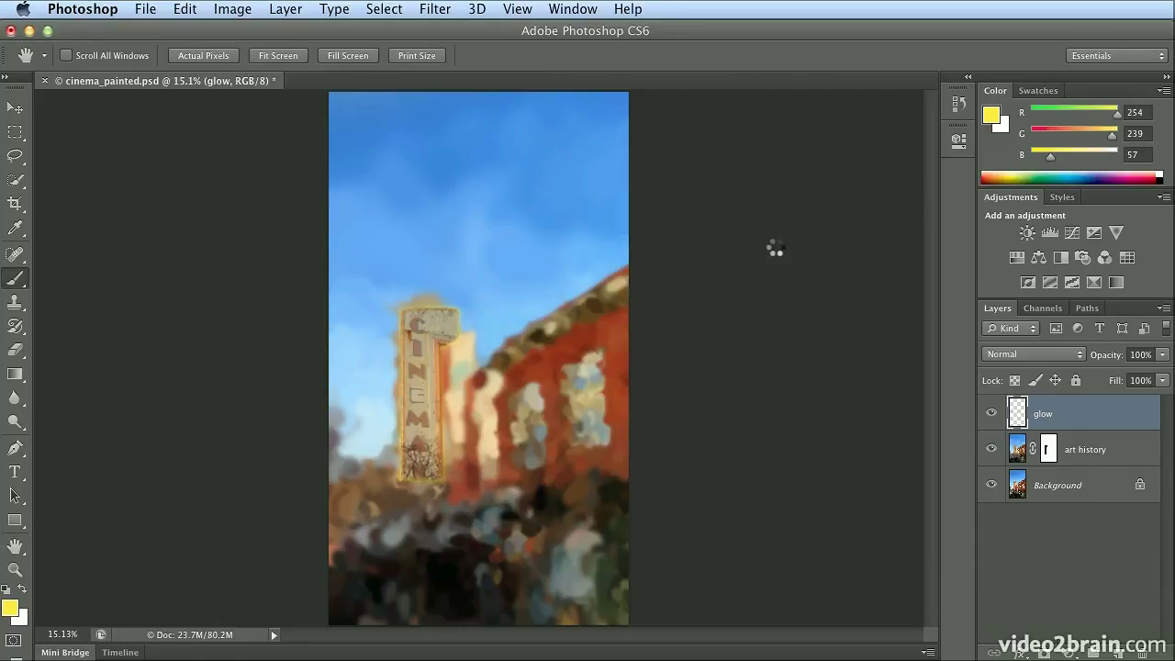
key(b)
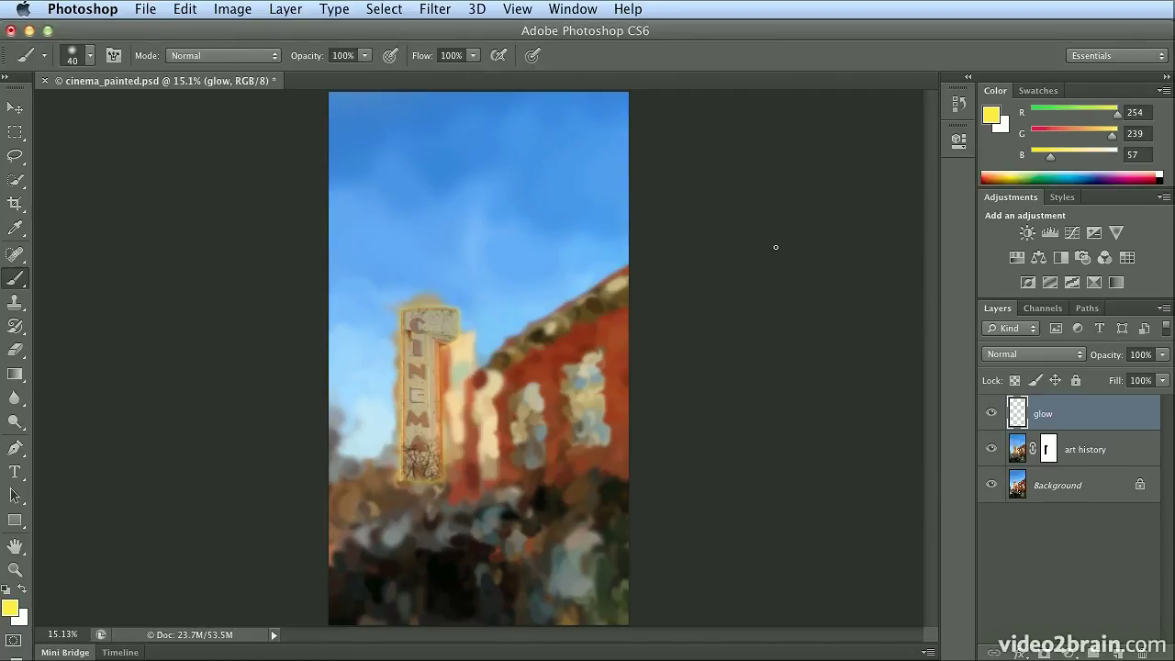
Step: Choose the History Brush tool and compare the image with the glow layer hidden and shown
click(17, 334)
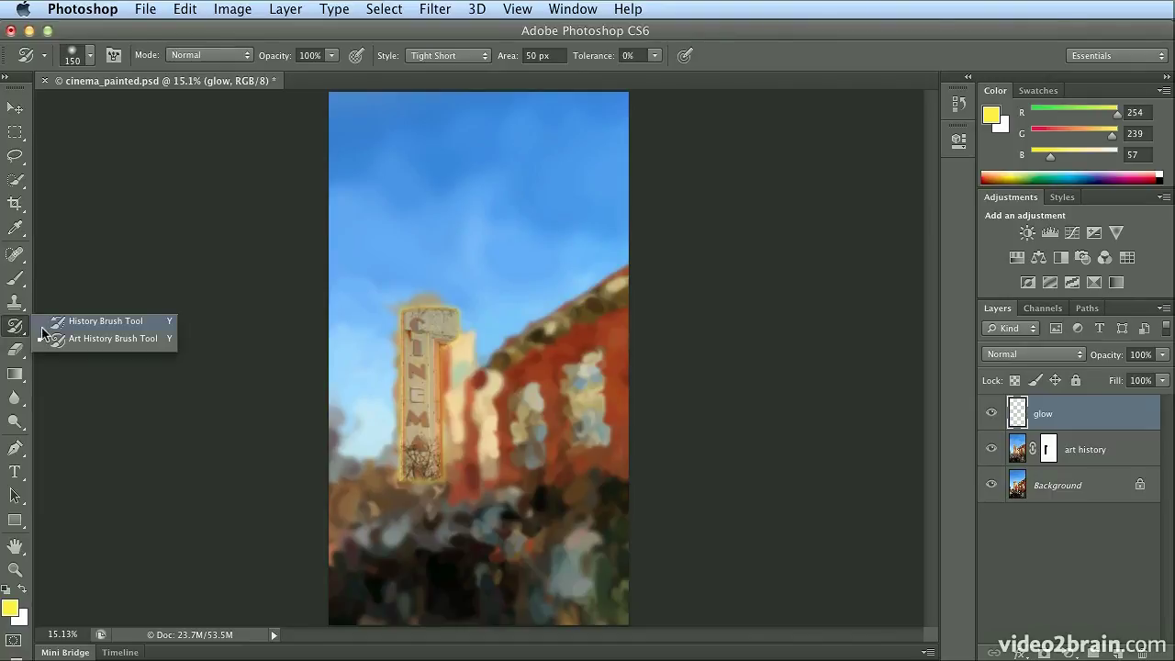
click(88, 321)
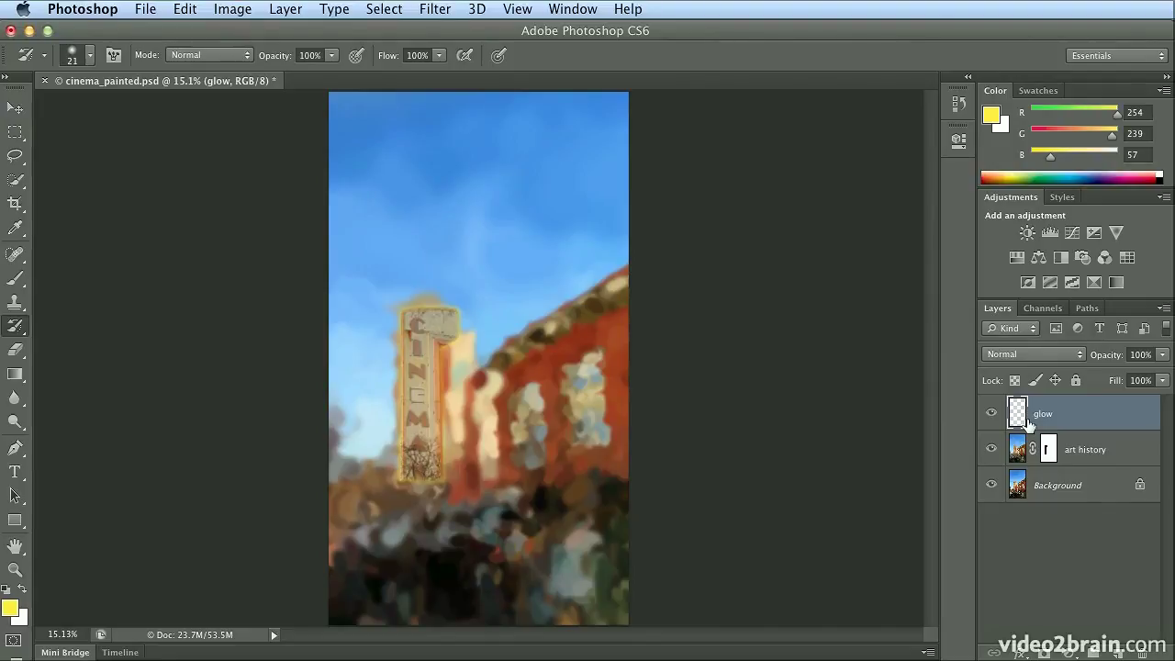
click(992, 414)
click(992, 415)
click(992, 416)
click(993, 416)
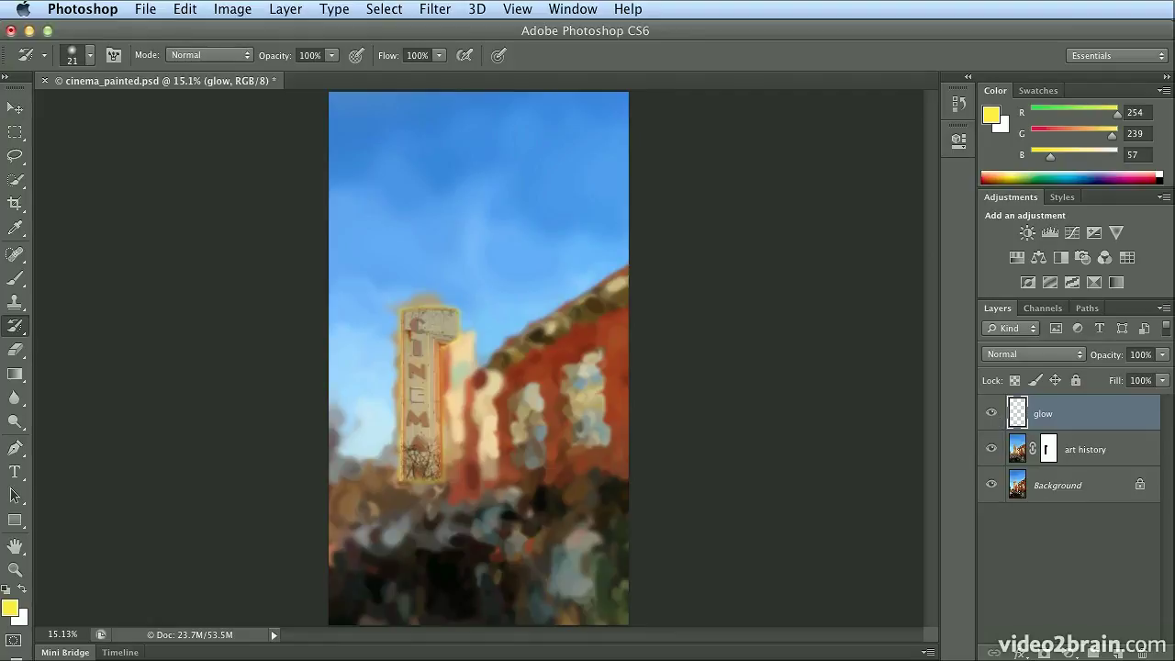